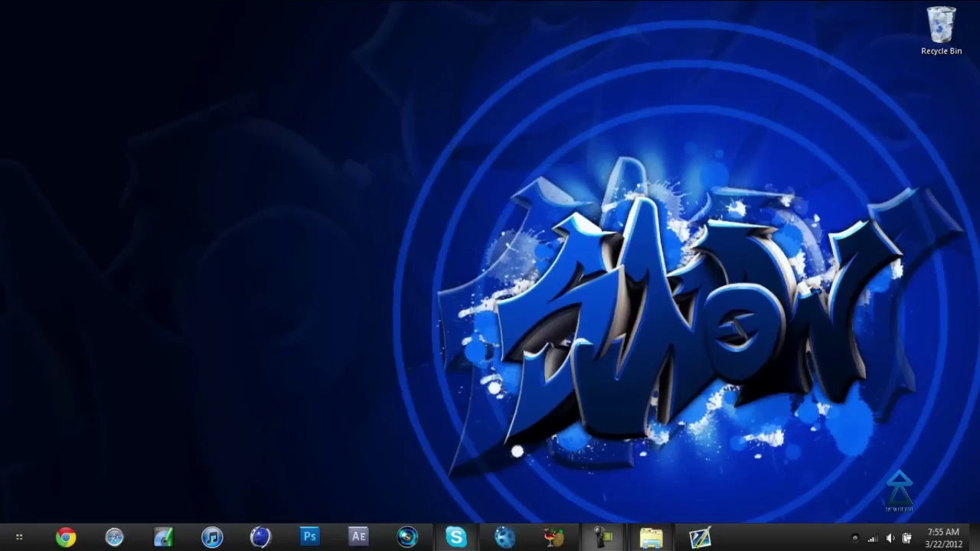
# Step: Preview '1 (2)' from Light Strokes folder 6, dismiss the Photo Gallery error, then open image 1
pyautogui.click(639, 486)
pyautogui.click(449, 165)
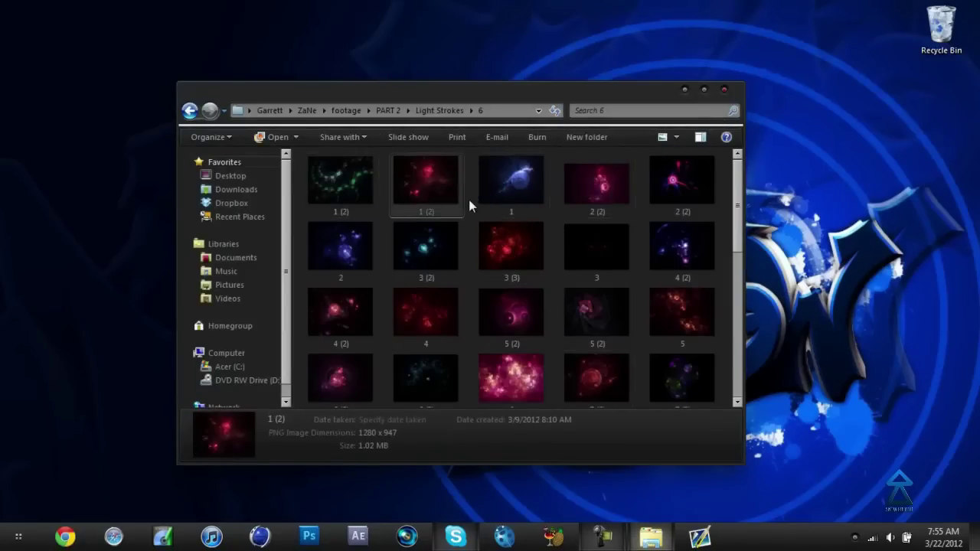
pyautogui.press('Return')
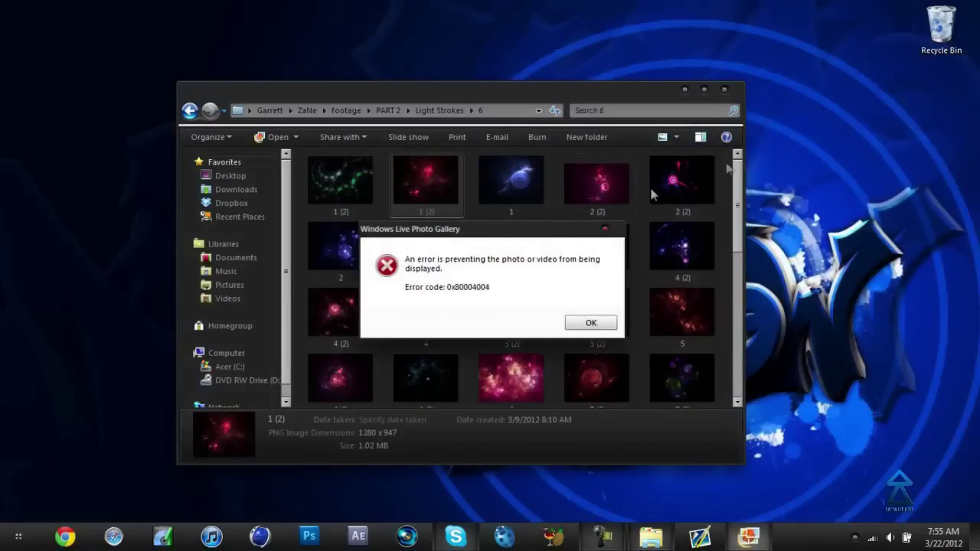
pyautogui.click(597, 328)
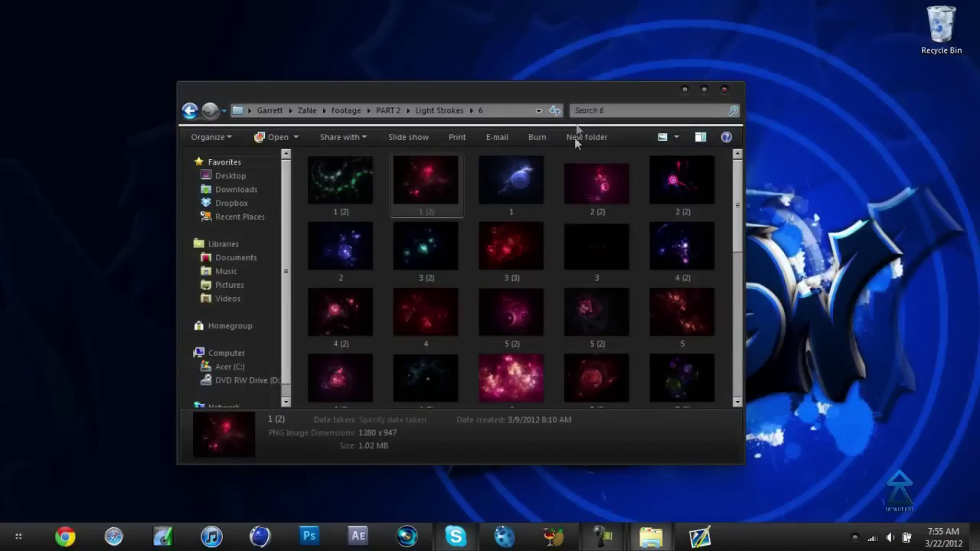
pyautogui.doubleClick(537, 170)
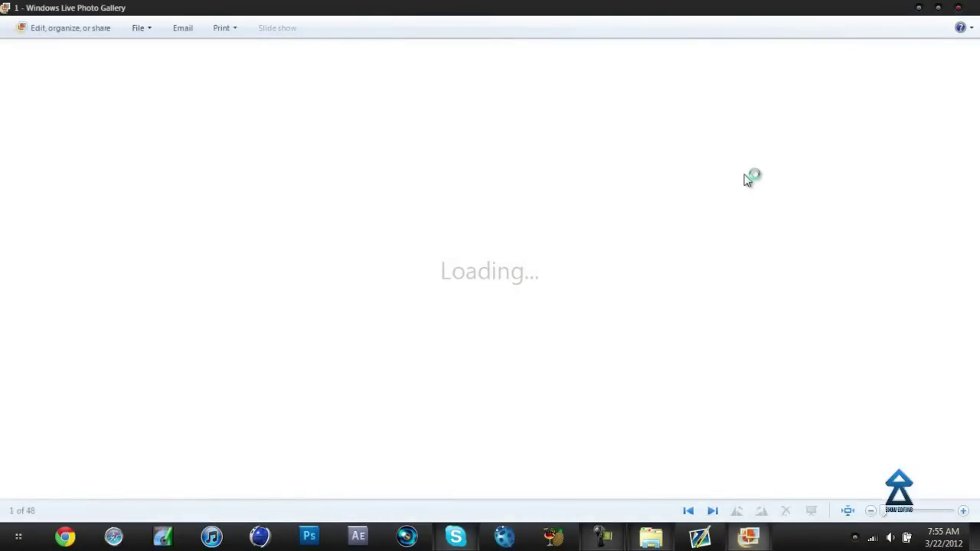
pyautogui.scroll(2, 595, 114)
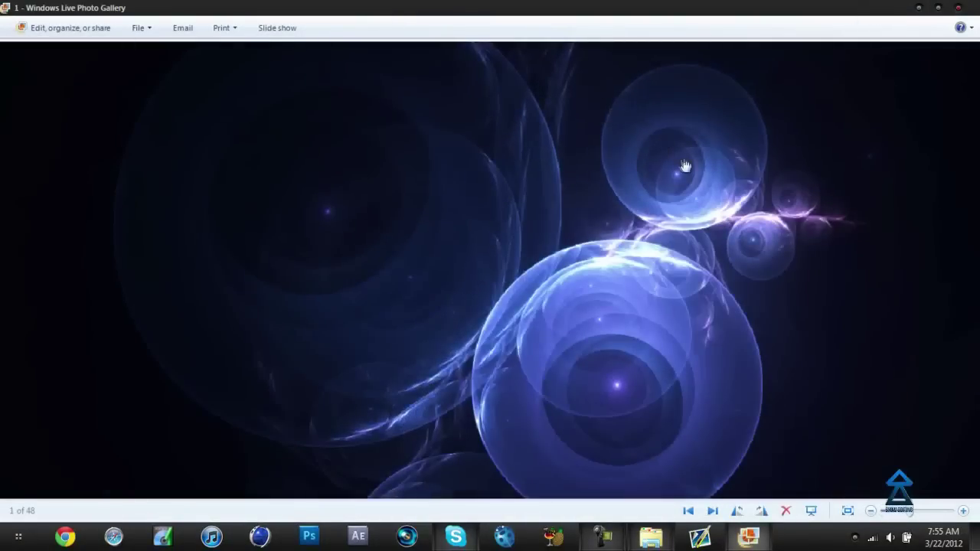
pyautogui.scroll(-3, 651, 287)
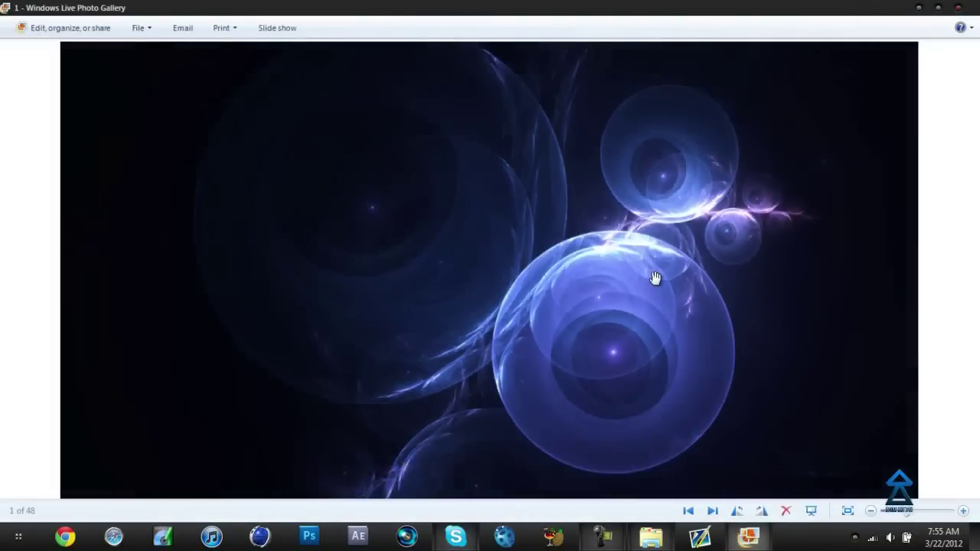
pyautogui.press('Escape')
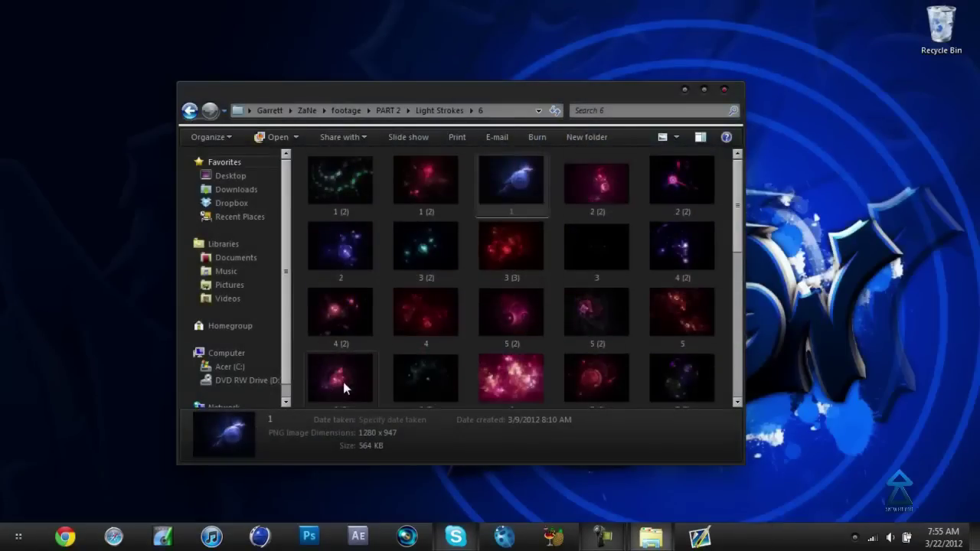
# Step: Launch Photoshop CS5 and scroll through the folder's fractal thumbnails while it loads
pyautogui.click(320, 540)
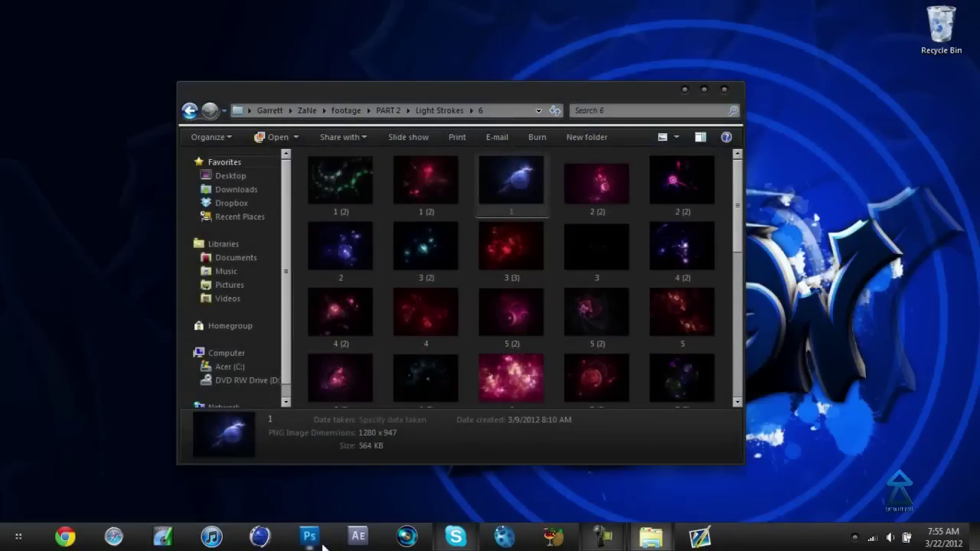
pyautogui.click(642, 352)
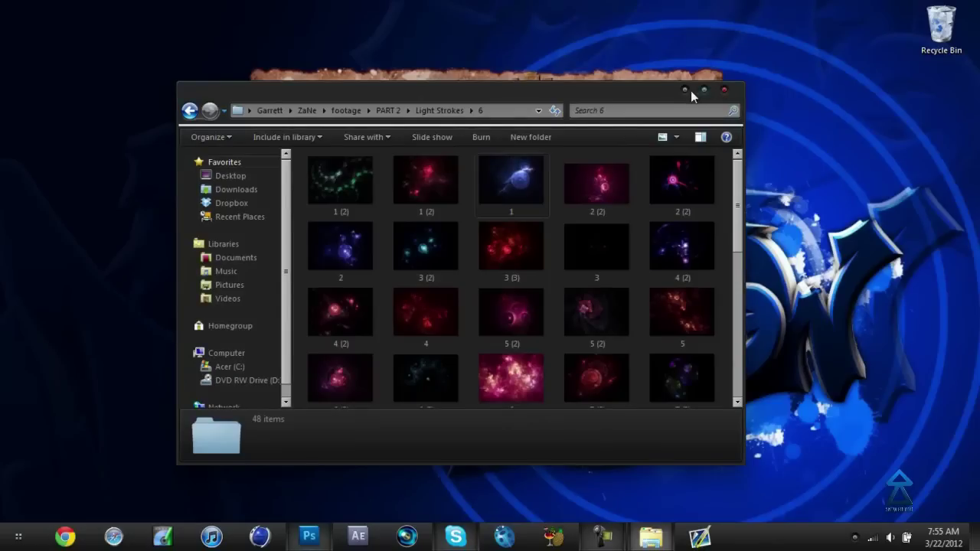
pyautogui.scroll(-5, 647, 157)
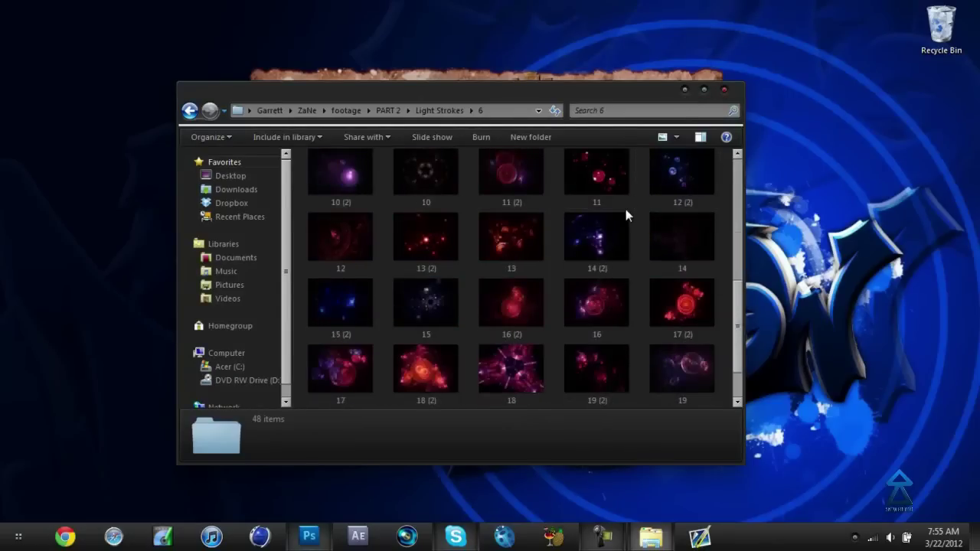
pyautogui.scroll(-1, 625, 212)
pyautogui.scroll(6, 623, 216)
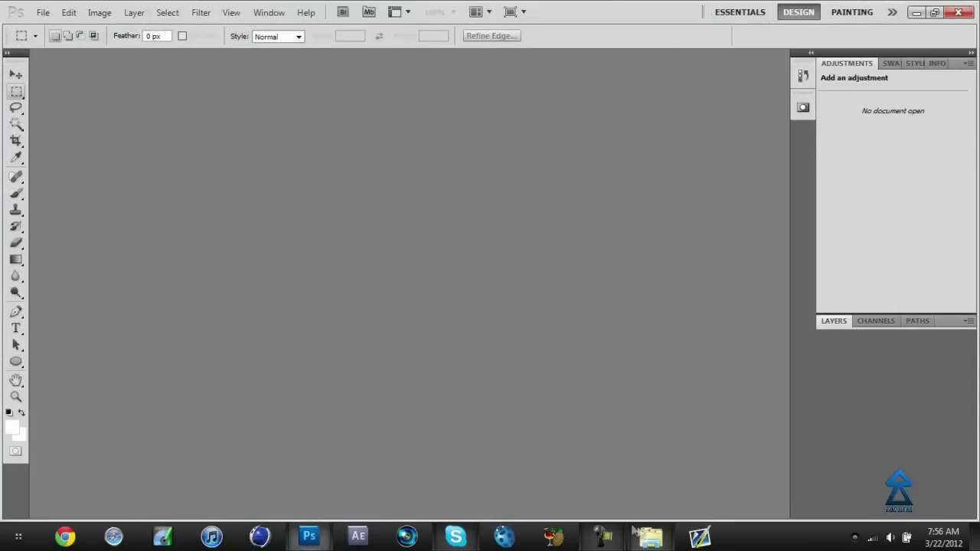
# Step: Preview image 6 from the folder, then drag its thumbnail into Photoshop to open 6.png
pyautogui.click(650, 537)
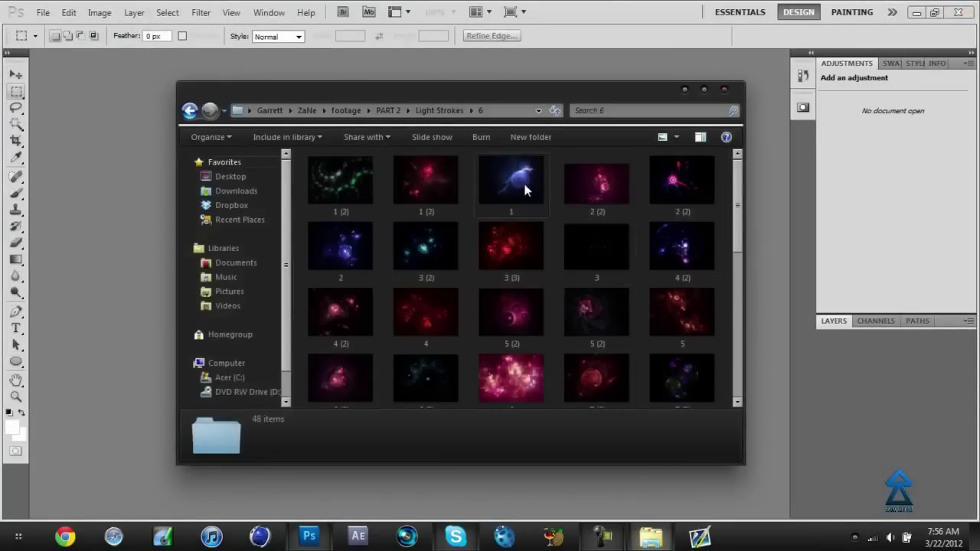
pyautogui.click(455, 176)
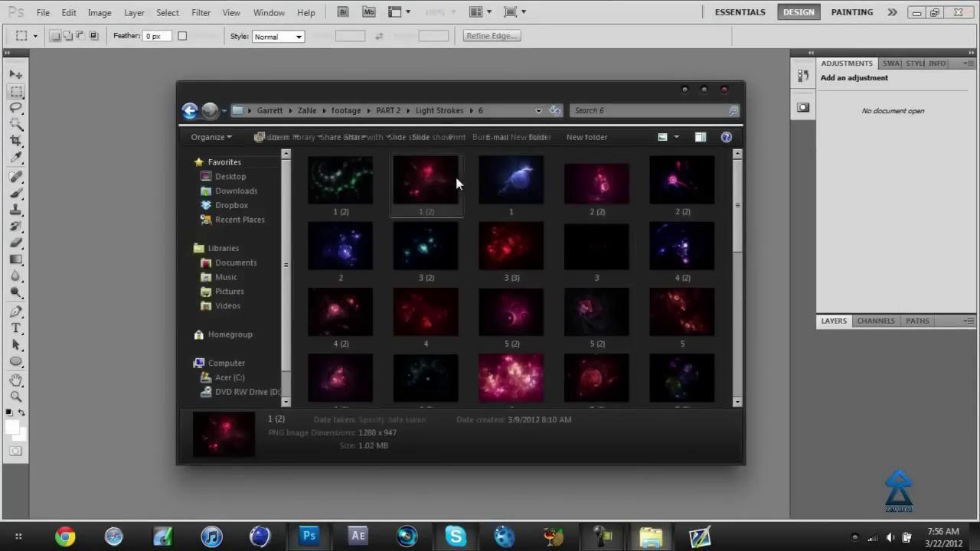
pyautogui.doubleClick(511, 375)
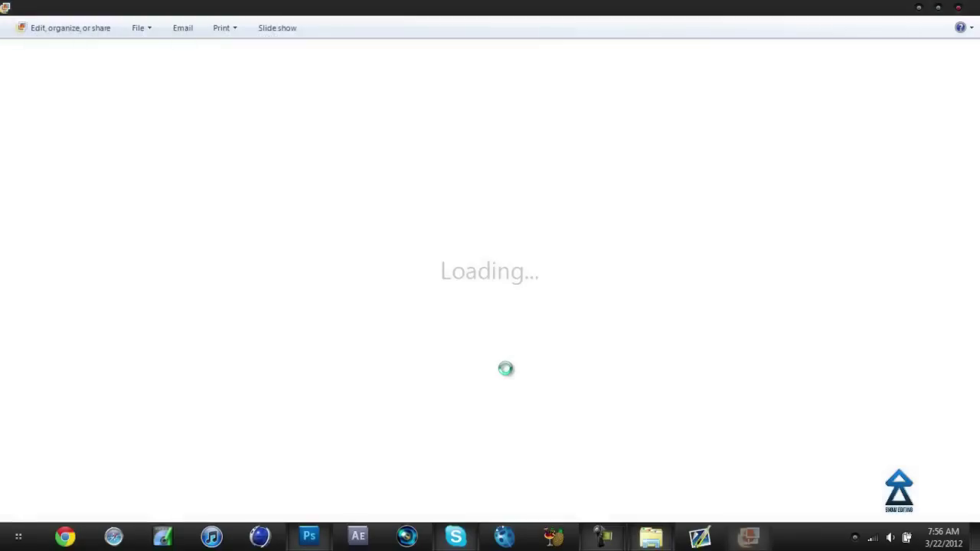
pyautogui.hotkey('alt', 'F4')
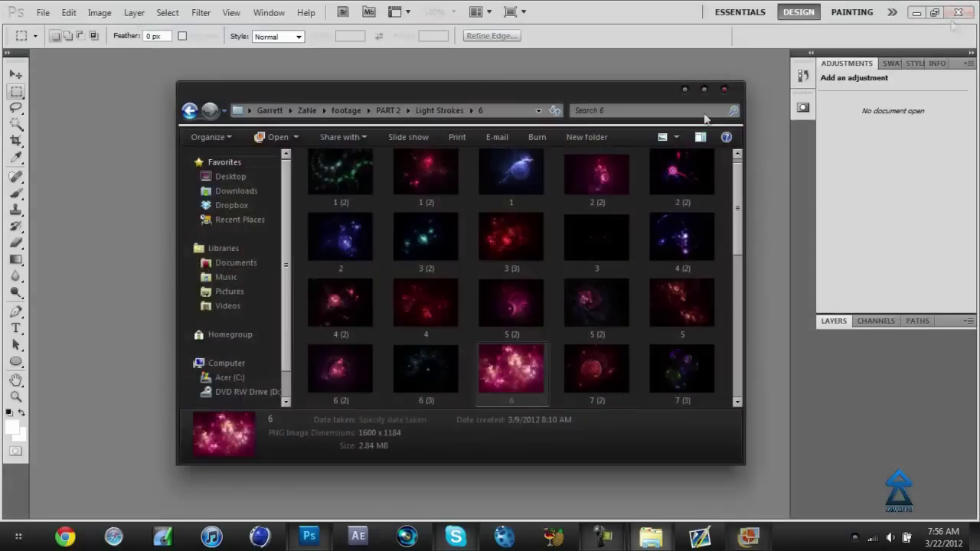
pyautogui.moveTo(511, 369); pyautogui.dragTo(105, 163)
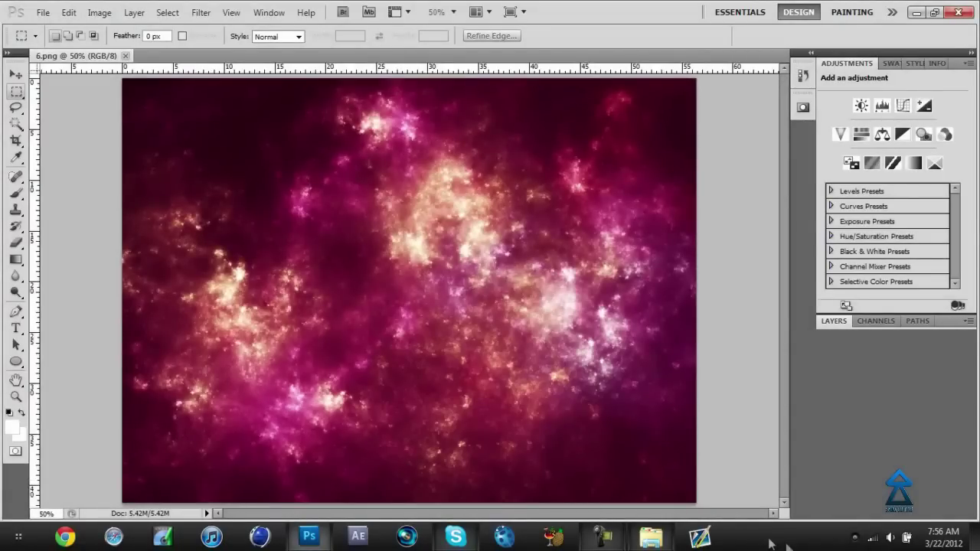
pyautogui.click(651, 538)
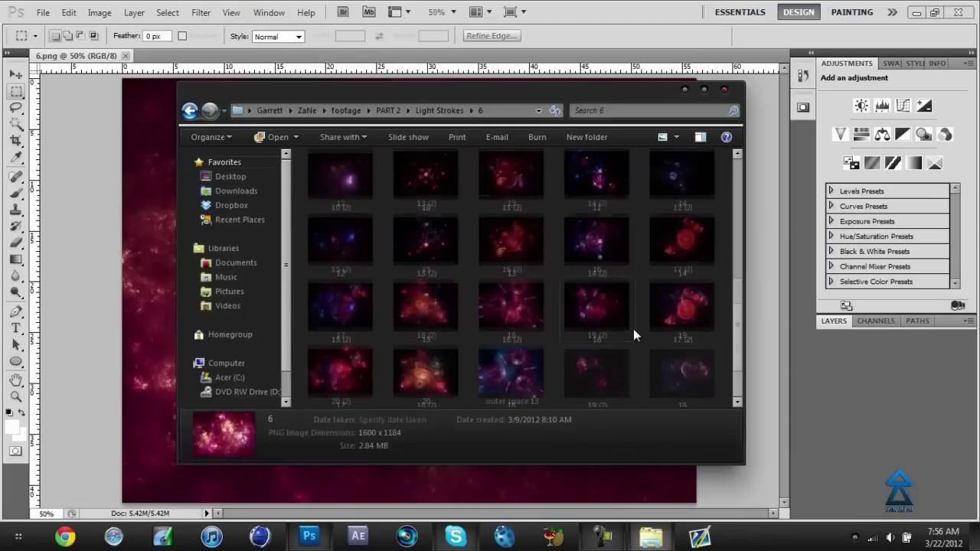
# Step: Minimize the Explorer window off the canvas and show the Layers panel with the Background layer
pyautogui.doubleClick(678, 91)
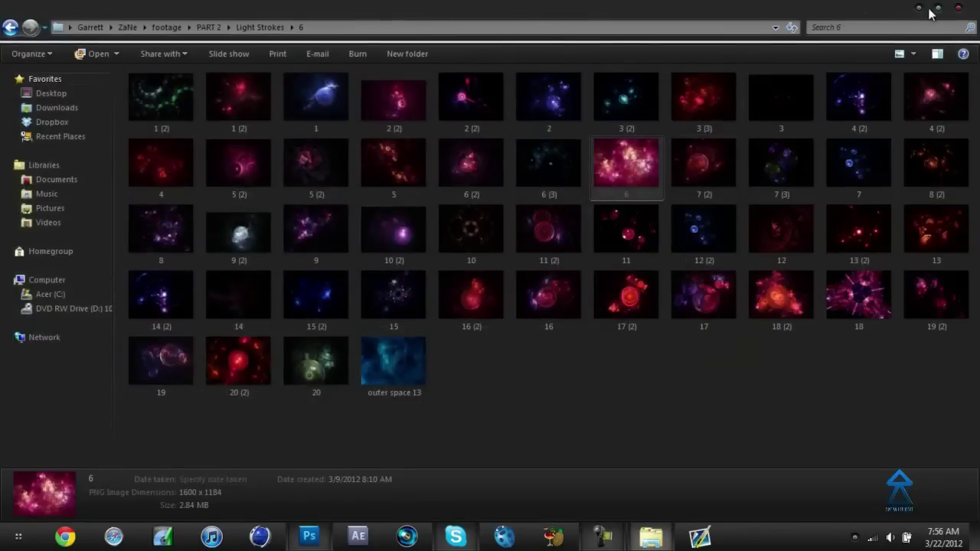
pyautogui.click(935, 10)
pyautogui.click(685, 90)
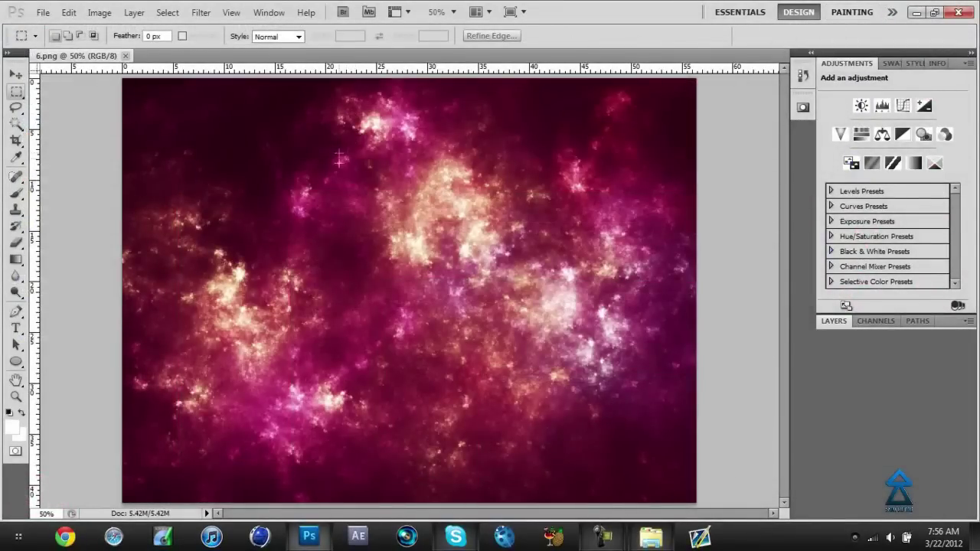
pyautogui.click(828, 322)
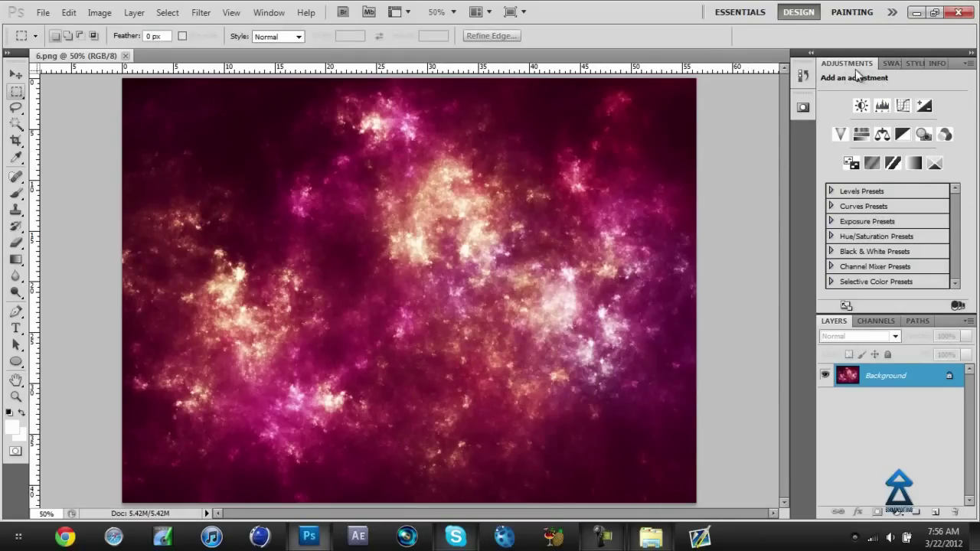
# Step: Enable the Adjustments panel and add a Photo Filter layer (Warming Filter 85, 25% density)
pyautogui.click(264, 37)
pyautogui.click(264, 45)
pyautogui.click(272, 13)
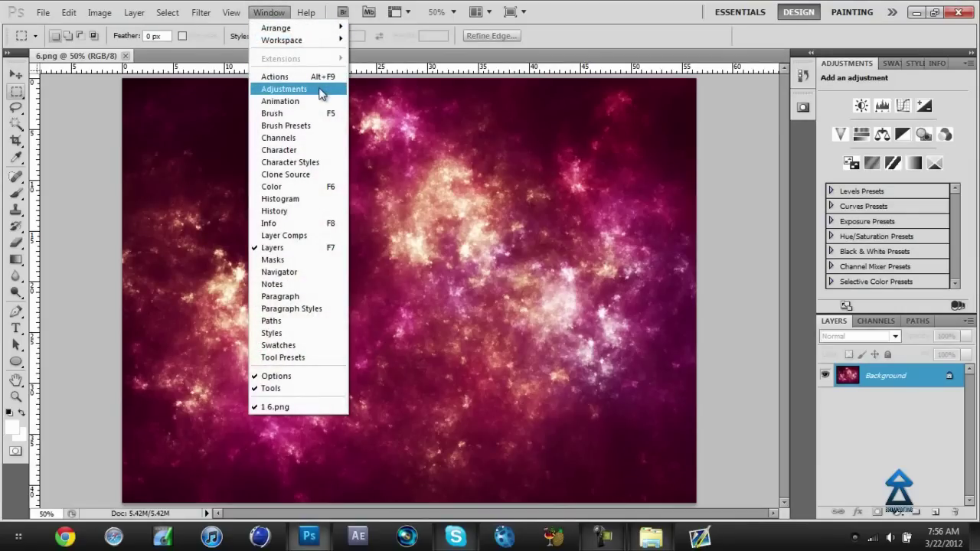
pyautogui.click(320, 92)
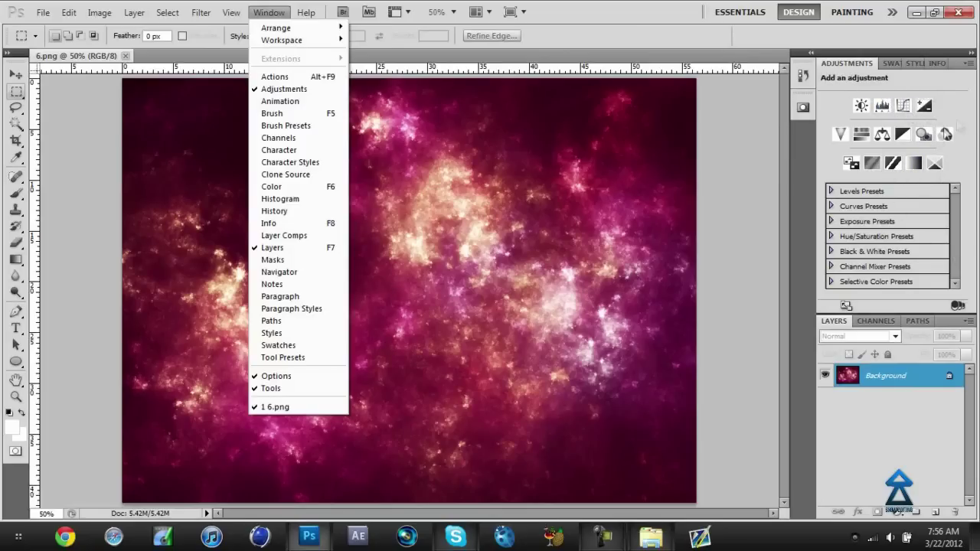
pyautogui.click(921, 137)
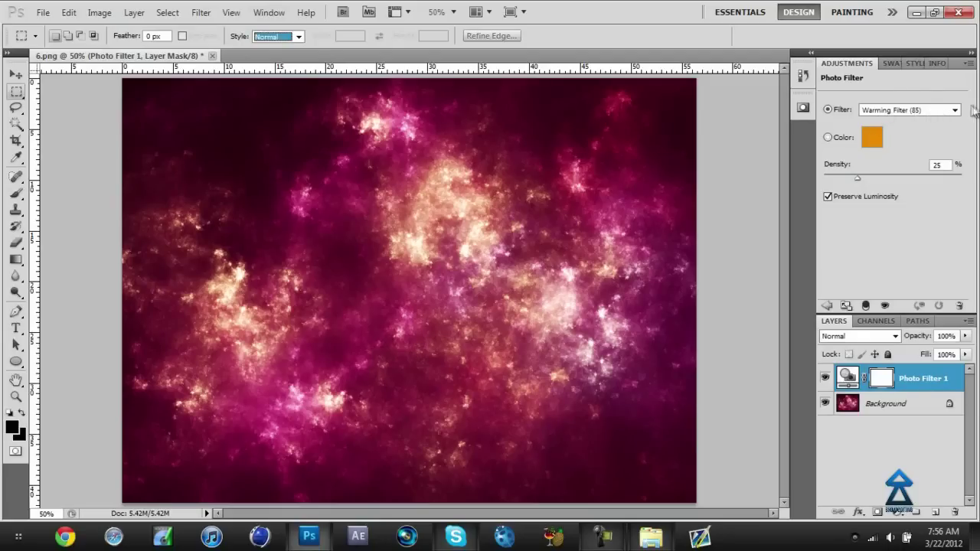
# Step: Set Photo Filter 1 to the custom blue colour 0064ec at 100% density
pyautogui.click(828, 138)
pyautogui.click(871, 138)
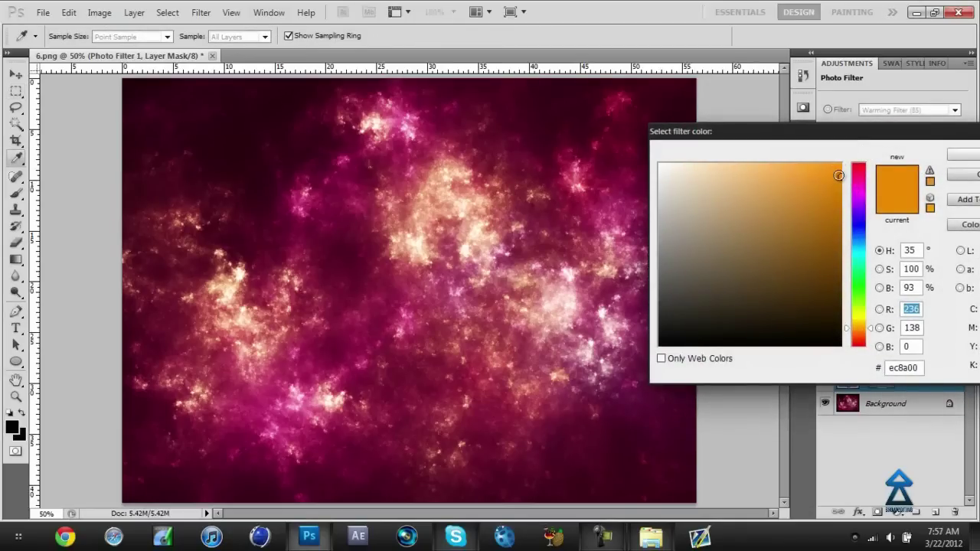
pyautogui.click(860, 237)
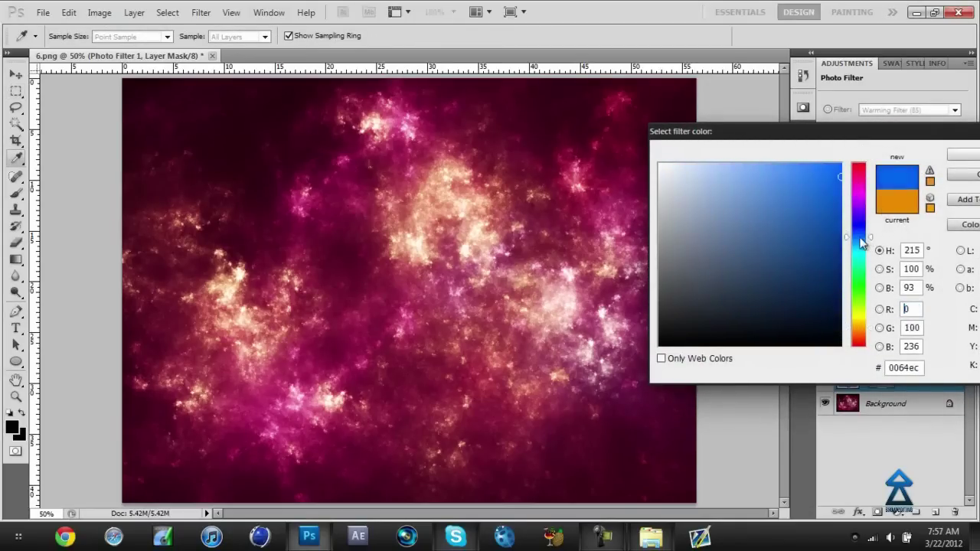
pyautogui.moveTo(859, 244); pyautogui.dragTo(859, 247)
pyautogui.click(971, 156)
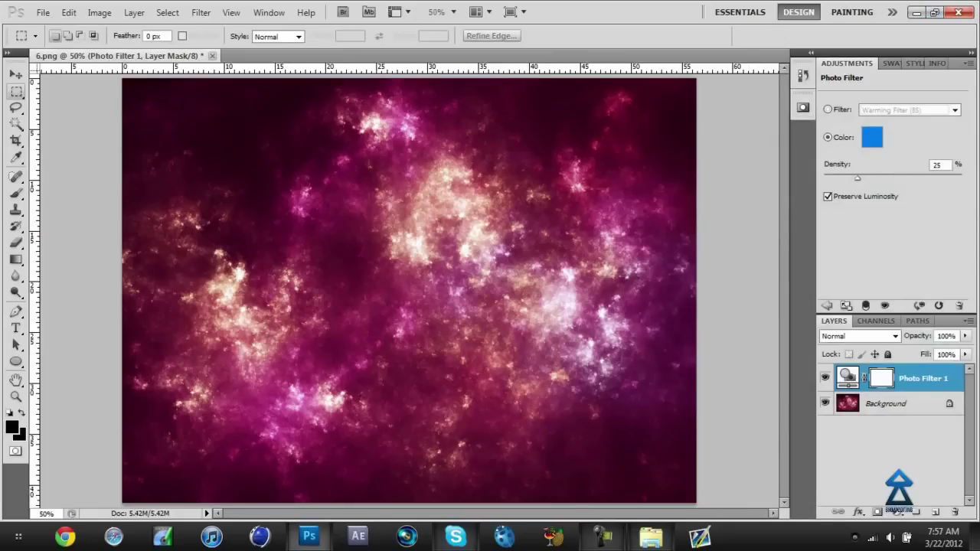
pyautogui.moveTo(857, 179); pyautogui.dragTo(961, 178)
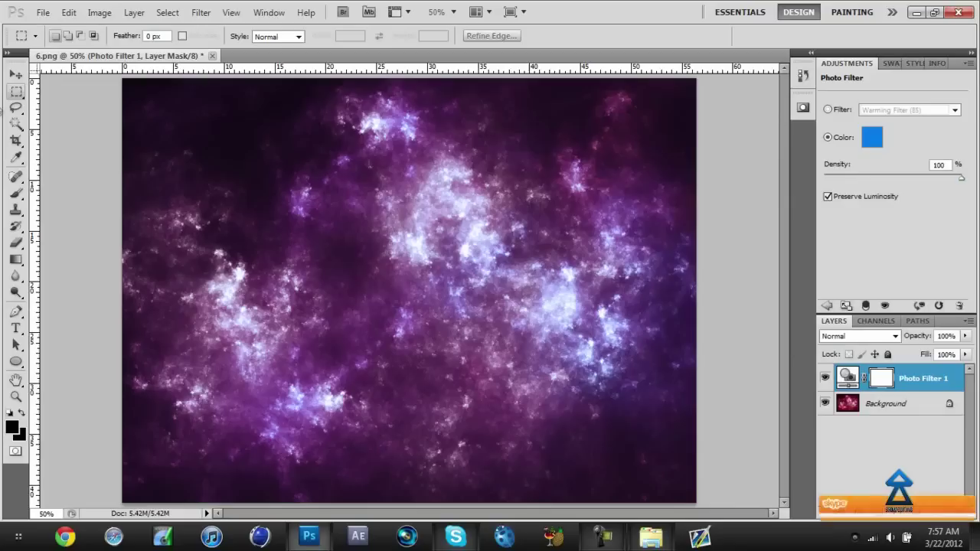
pyautogui.click(15, 74)
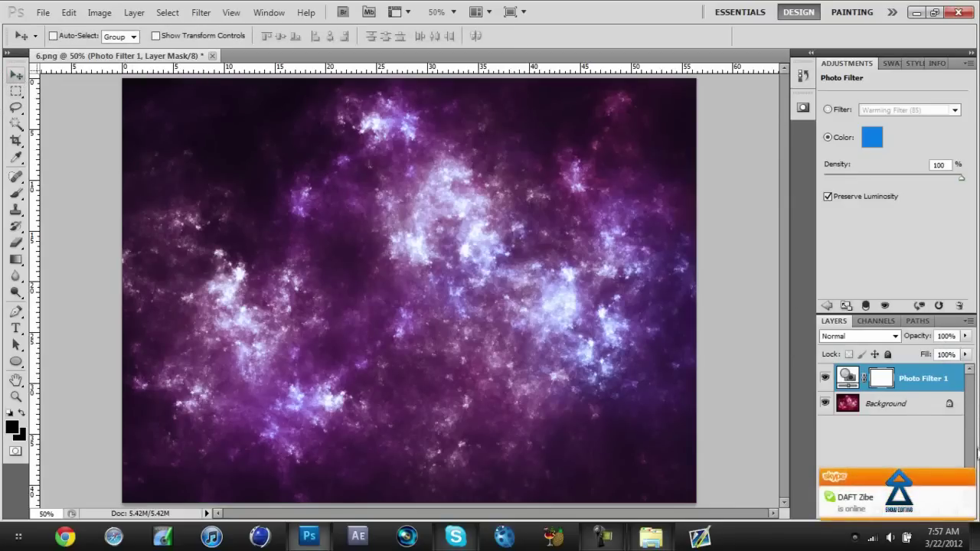
# Step: Duplicate the Photo Filter 1 layer twice, then remove all three Photo Filter layers
pyautogui.click(966, 478)
pyautogui.rightClick(919, 392)
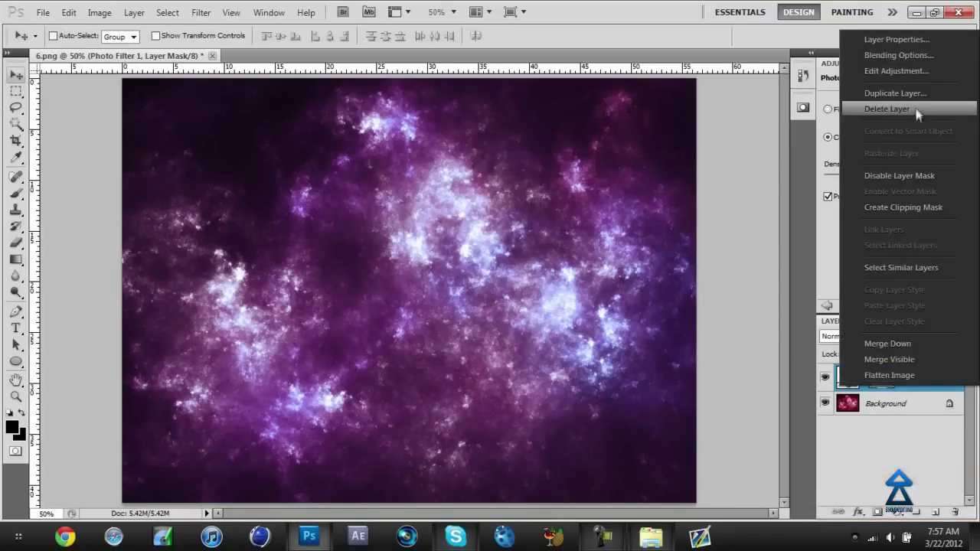
pyautogui.click(916, 94)
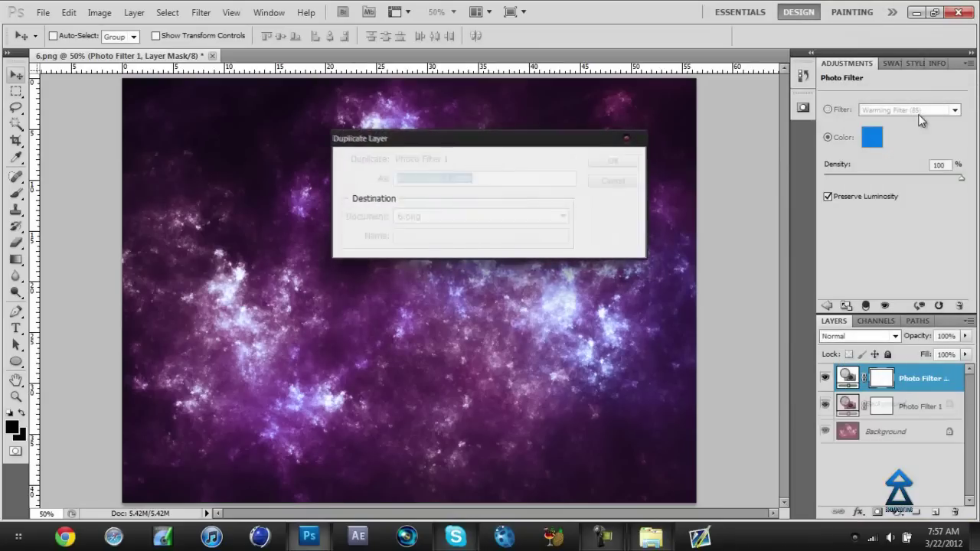
pyautogui.press('Return')
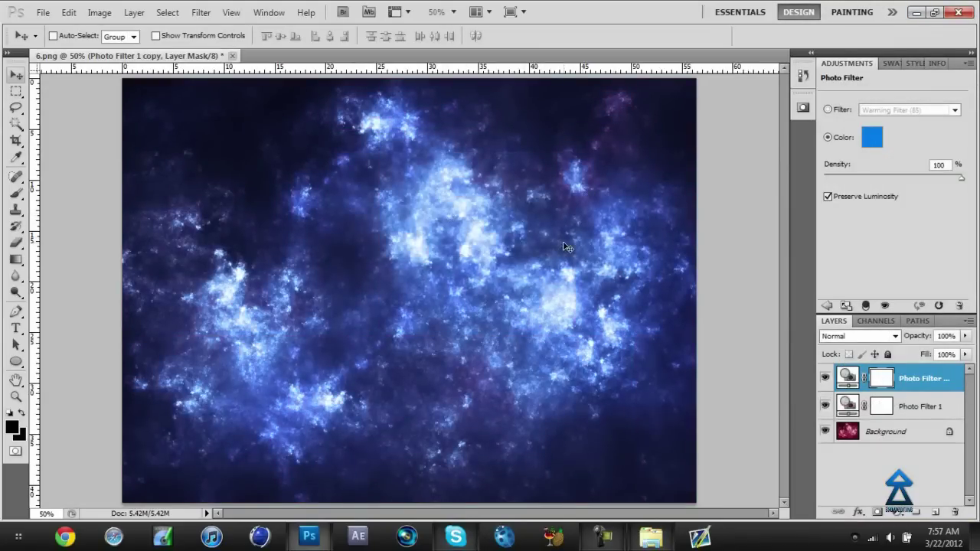
pyautogui.rightClick(906, 378)
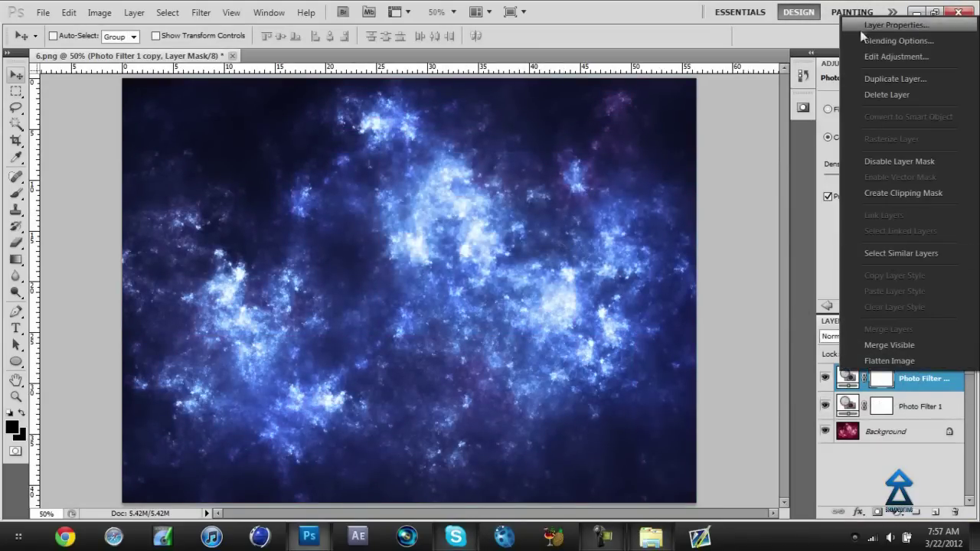
pyautogui.click(900, 78)
pyautogui.press('Return')
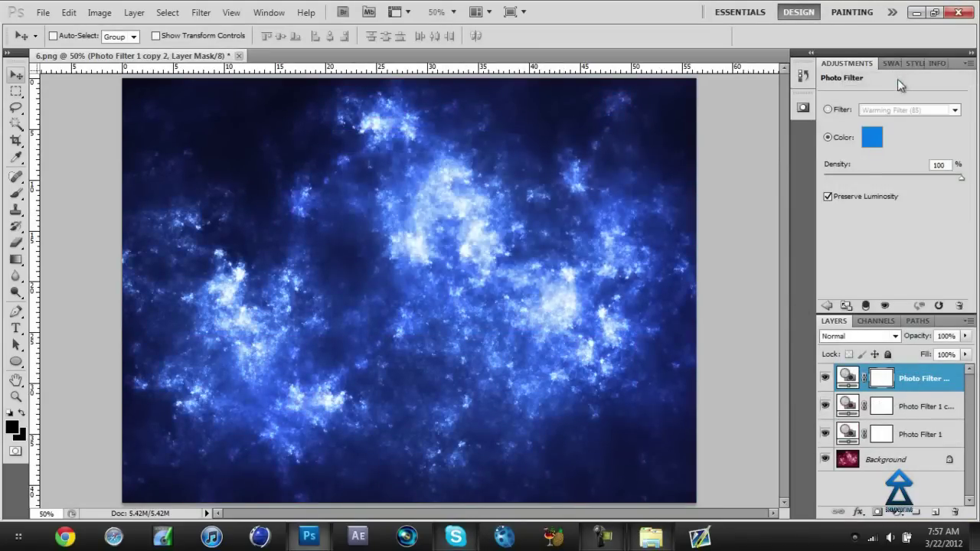
pyautogui.hotkey('ctrl', 'alt', 'z')
pyautogui.hotkey('ctrl', 'alt', 'z')
pyautogui.hotkey('ctrl', 'alt', 'z')
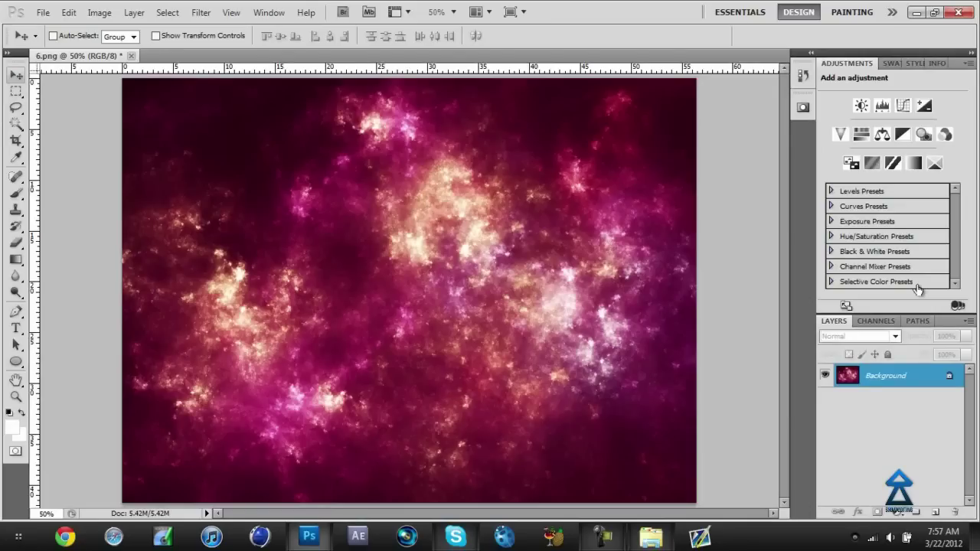
# Step: Check the Background layer's options, then choose Image > Adjustments > Hue/Saturation
pyautogui.rightClick(880, 387)
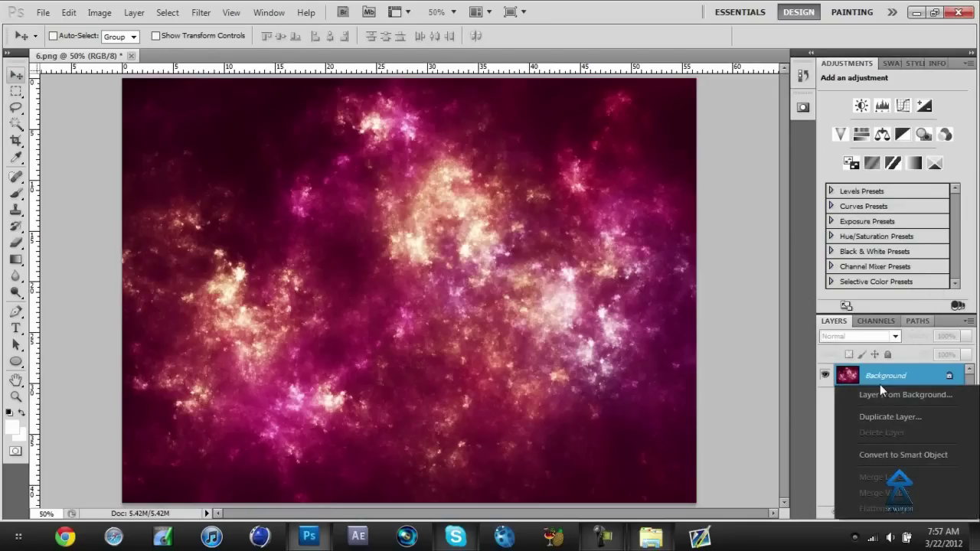
pyautogui.click(889, 373)
pyautogui.rightClick(889, 374)
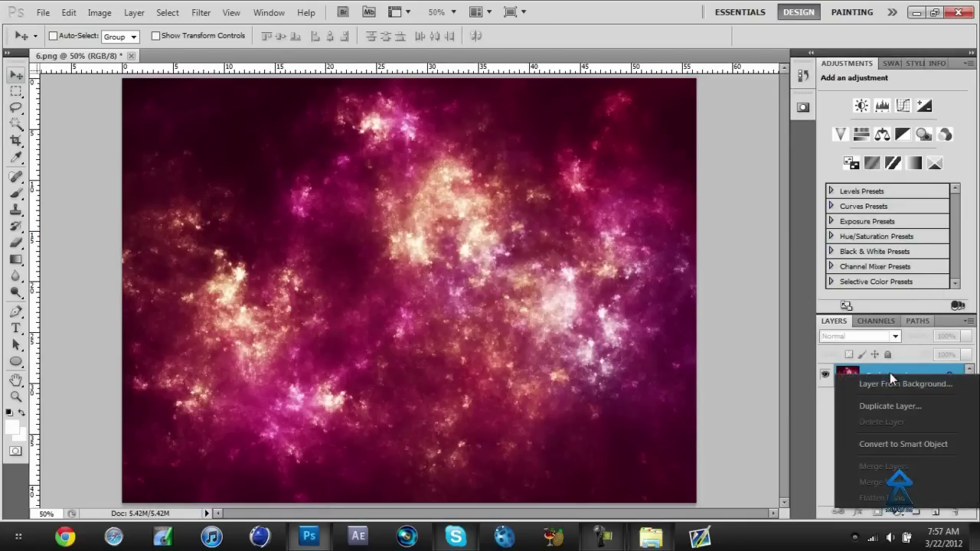
pyautogui.click(870, 373)
pyautogui.click(69, 12)
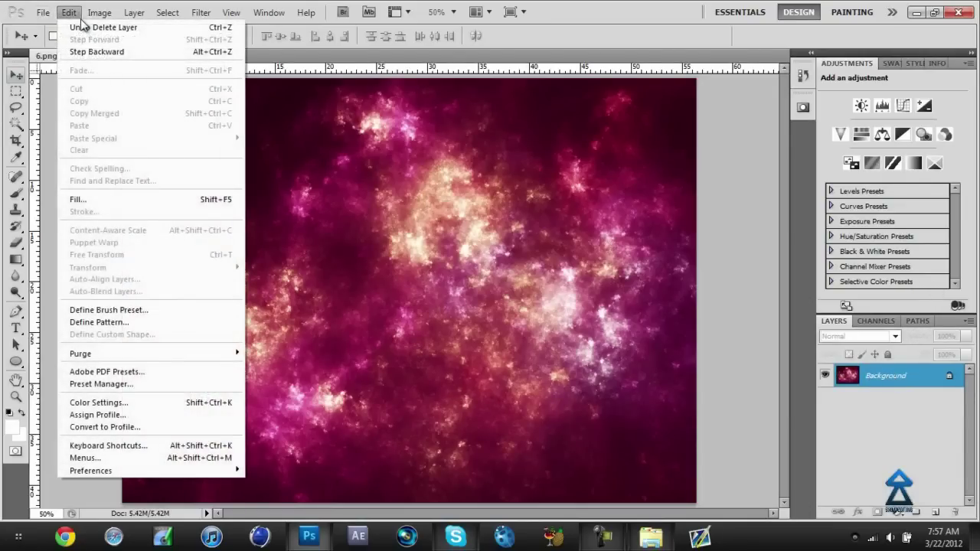
pyautogui.moveTo(100, 14)
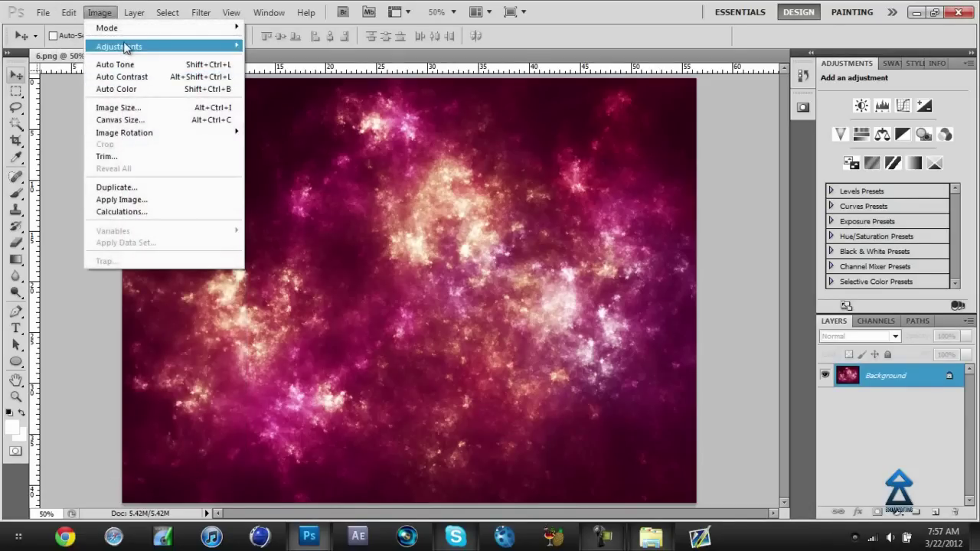
pyautogui.moveTo(124, 48)
pyautogui.click(387, 114)
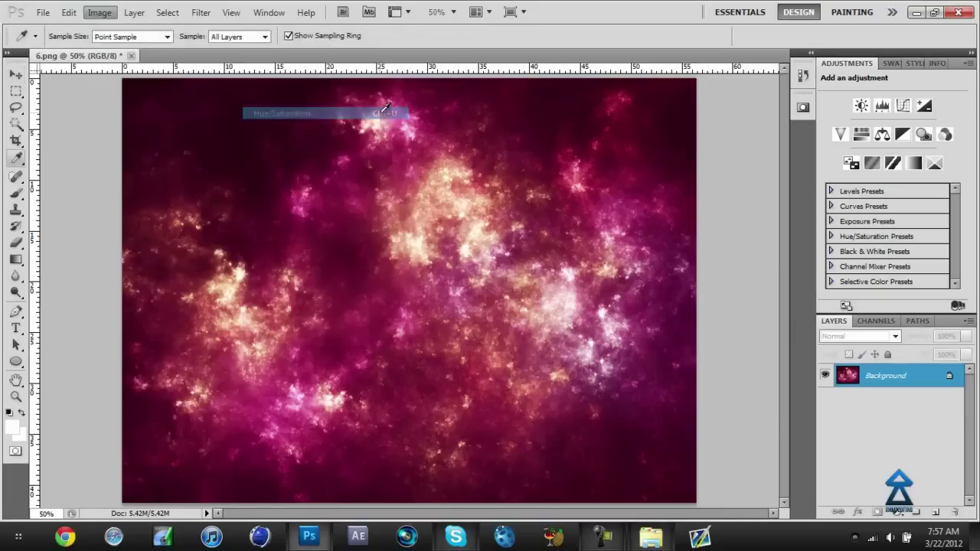
# Step: Preview Hue and Saturation changes, ending at Hue -131 and Saturation +100, then cancel
pyautogui.moveTo(689, 145); pyautogui.dragTo(828, 75)
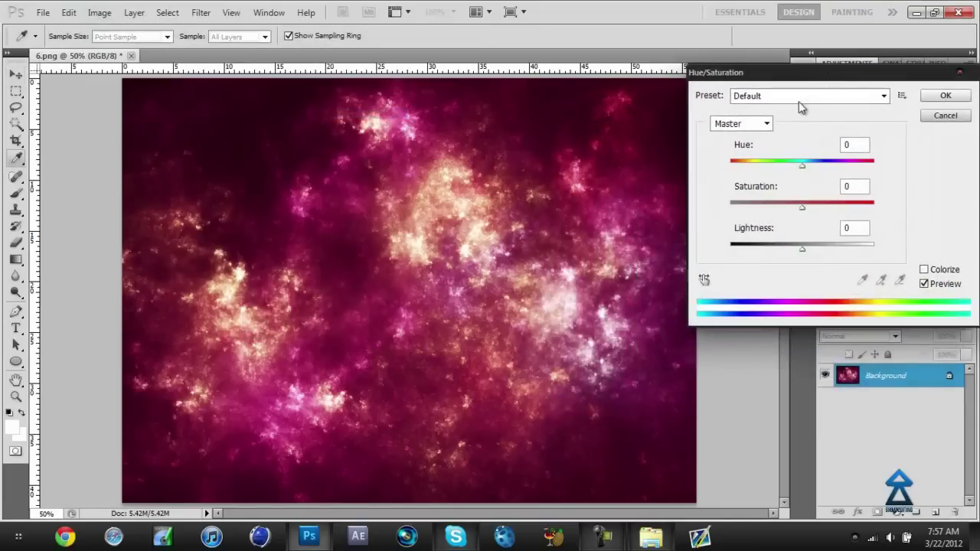
pyautogui.moveTo(796, 167); pyautogui.dragTo(753, 164)
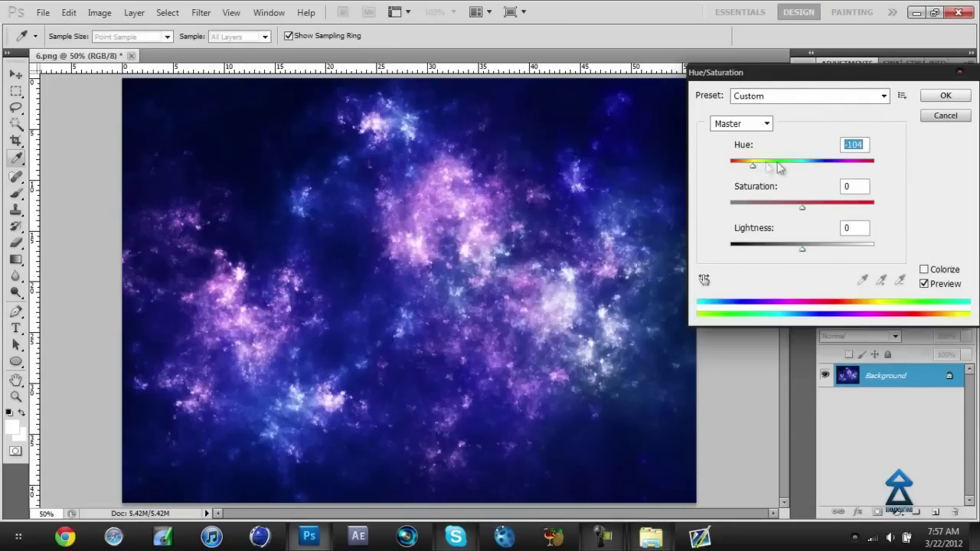
pyautogui.moveTo(756, 170); pyautogui.dragTo(850, 167)
pyautogui.moveTo(801, 209)
pyautogui.mouseDown()
pyautogui.moveTo(731, 217)
pyautogui.moveTo(818, 212)
pyautogui.mouseUp()
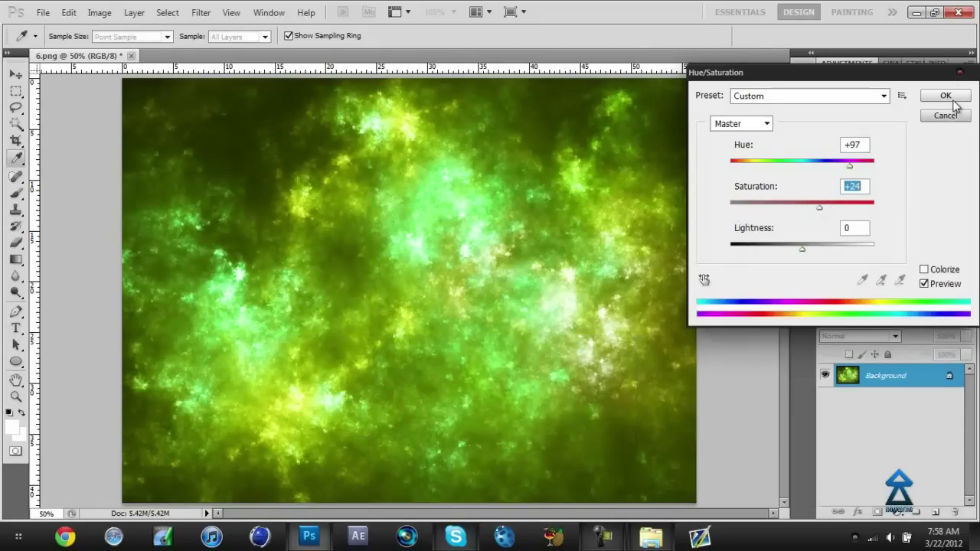
pyautogui.moveTo(819, 213); pyautogui.dragTo(888, 200)
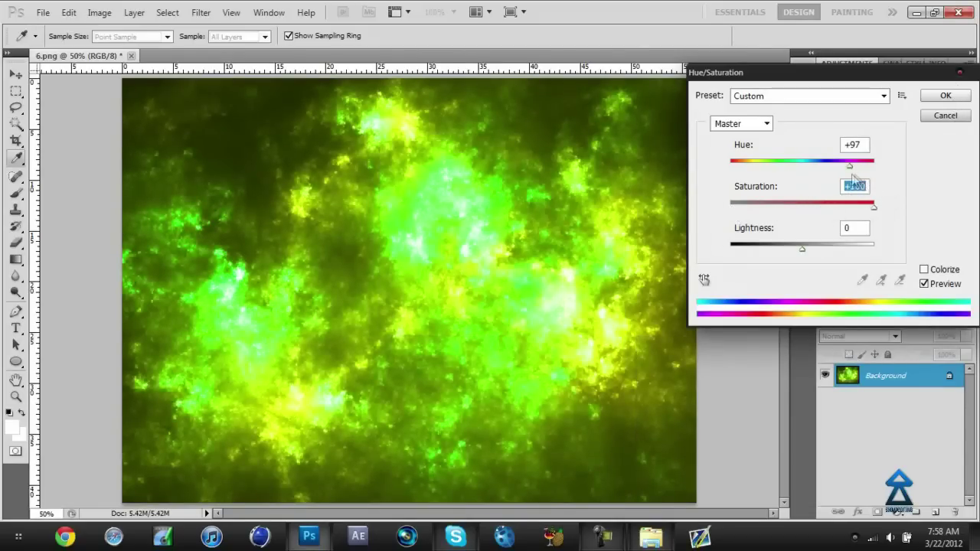
pyautogui.moveTo(850, 165); pyautogui.dragTo(750, 186)
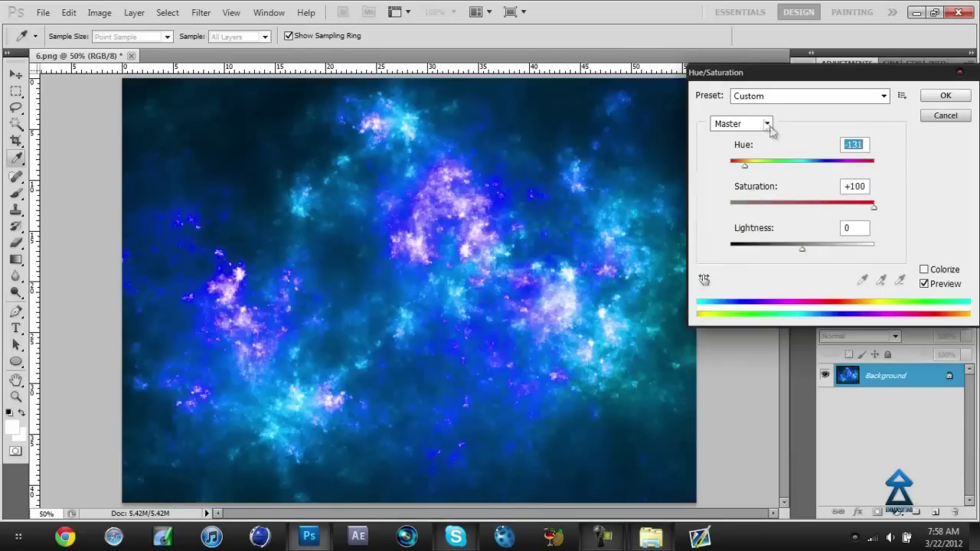
pyautogui.click(944, 114)
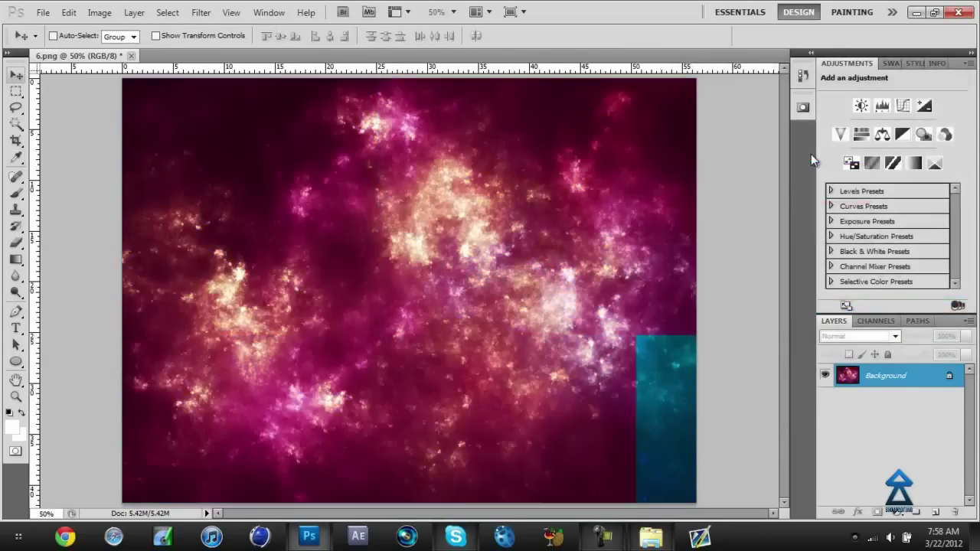
# Step: Add a Curves adjustment layer and slightly raise the RGB and Blue curves
pyautogui.click(901, 109)
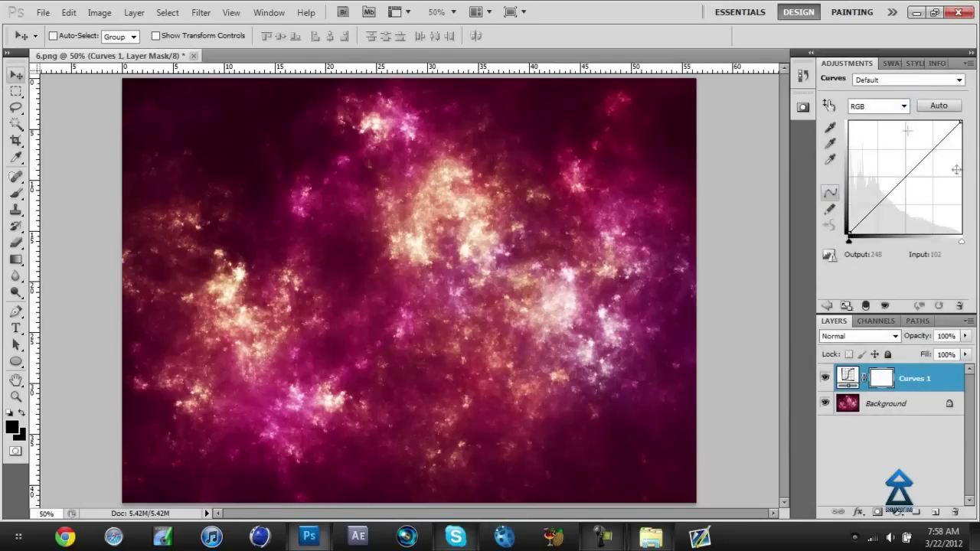
pyautogui.moveTo(929, 149); pyautogui.dragTo(930, 144)
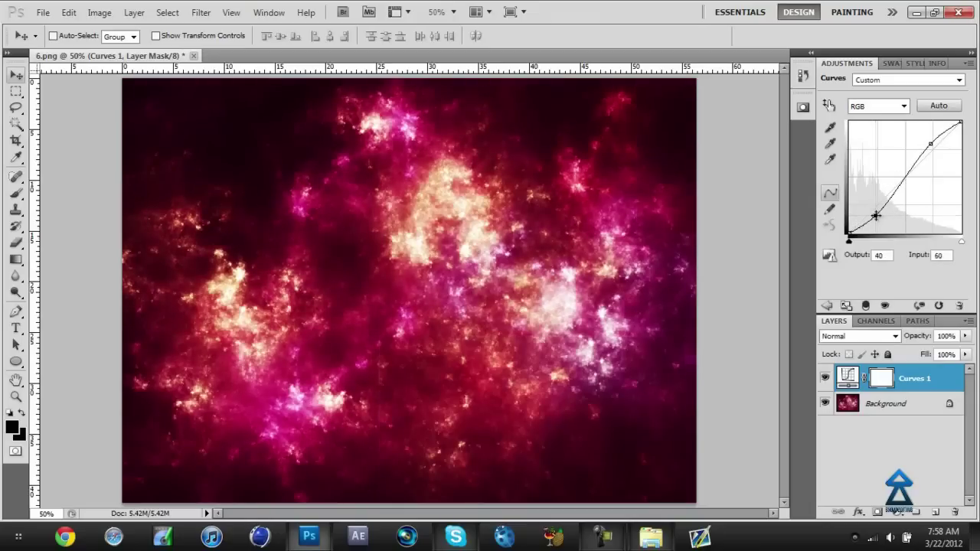
pyautogui.click(877, 105)
pyautogui.click(861, 155)
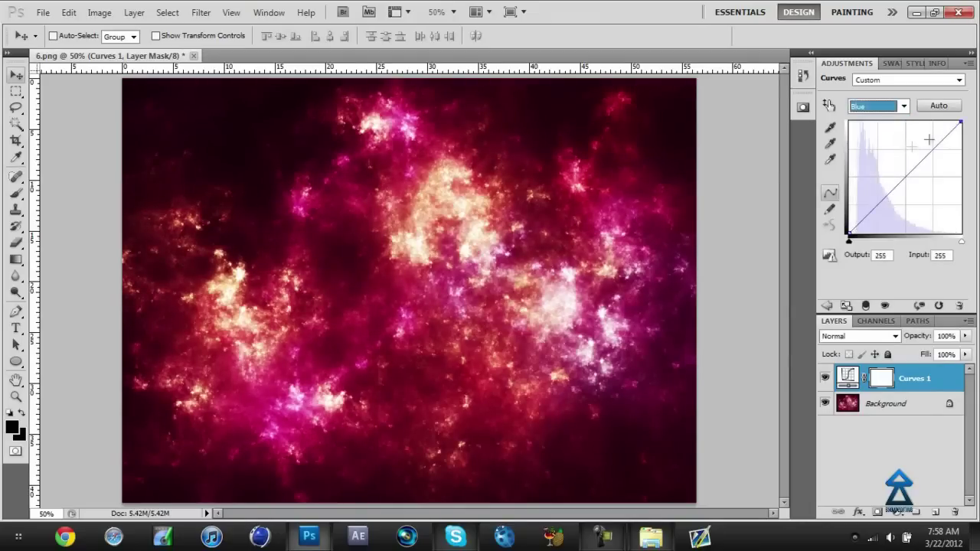
pyautogui.click(934, 141)
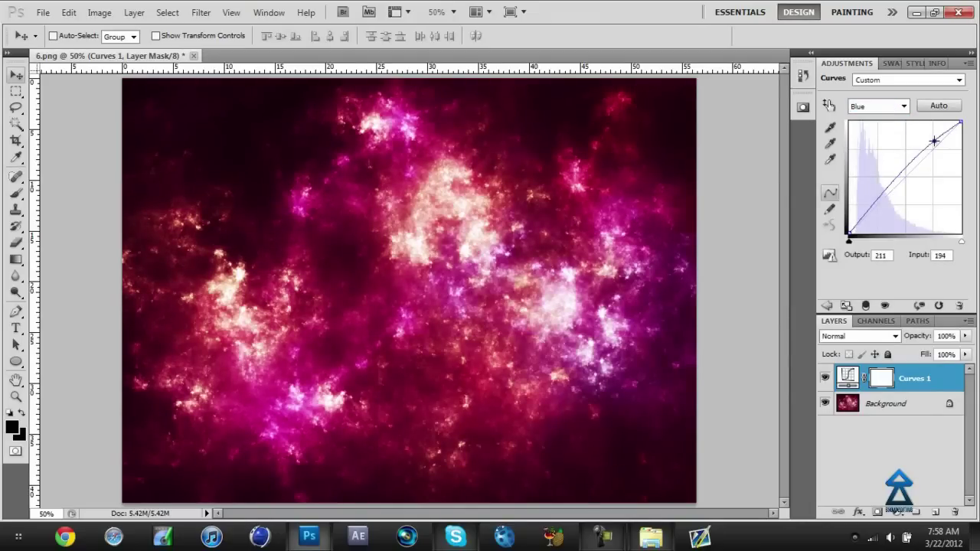
pyautogui.moveTo(934, 141); pyautogui.dragTo(933, 135)
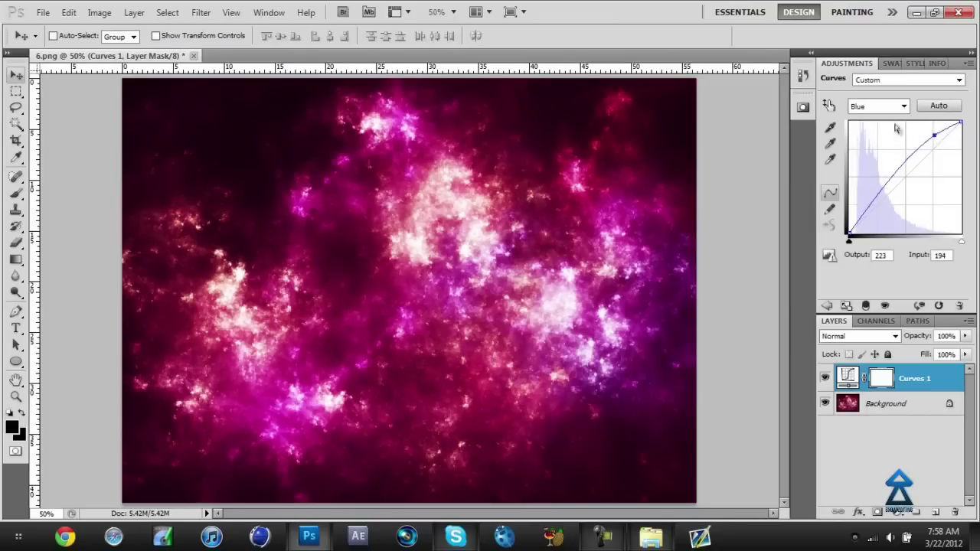
# Step: Lower the Red curve (205→188) and the Green curve (192→174)
pyautogui.click(878, 105)
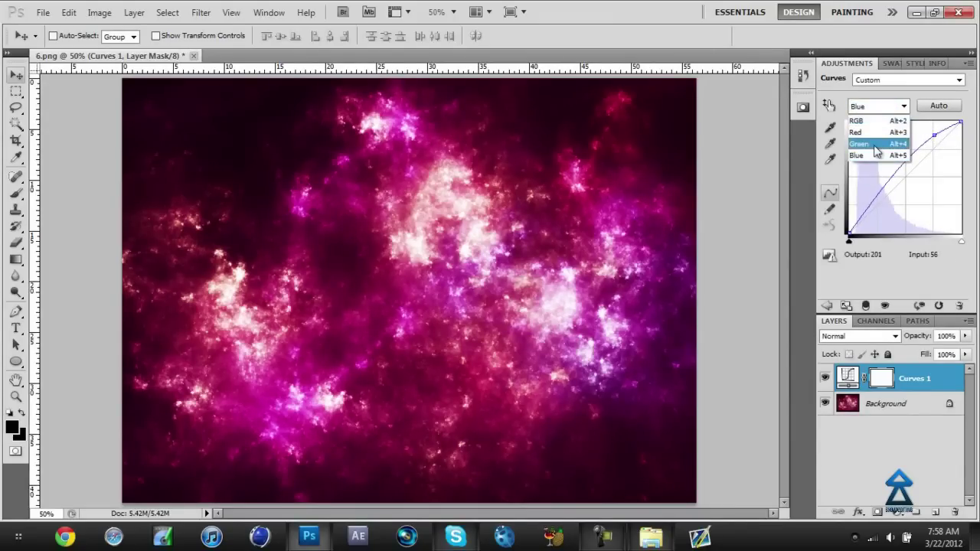
pyautogui.click(880, 133)
pyautogui.moveTo(936, 146); pyautogui.dragTo(938, 151)
pyautogui.click(903, 107)
pyautogui.click(906, 150)
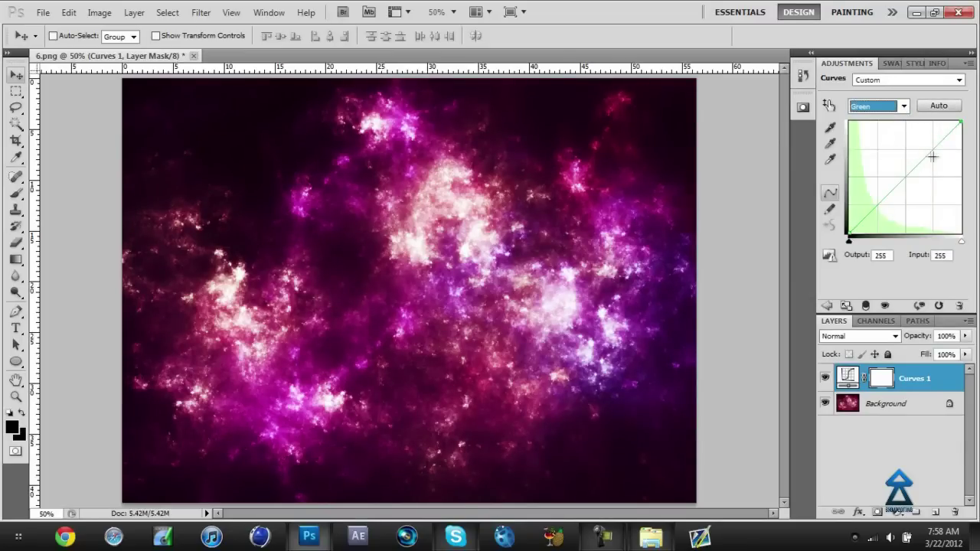
pyautogui.click(932, 157)
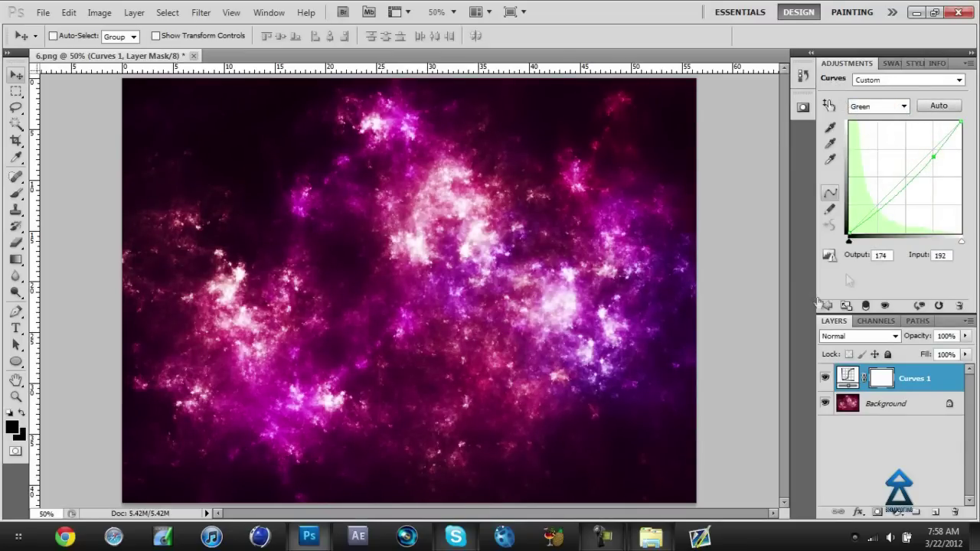
pyautogui.click(827, 305)
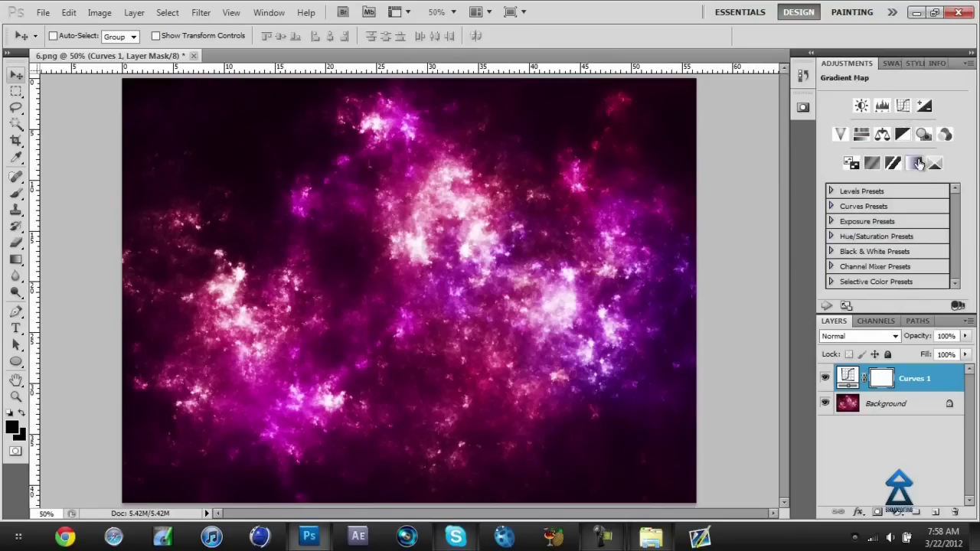
# Step: Add a Gradient Map layer using the Black, White preset and delete Curves 1
pyautogui.click(918, 163)
pyautogui.click(892, 402)
pyautogui.press('Delete')
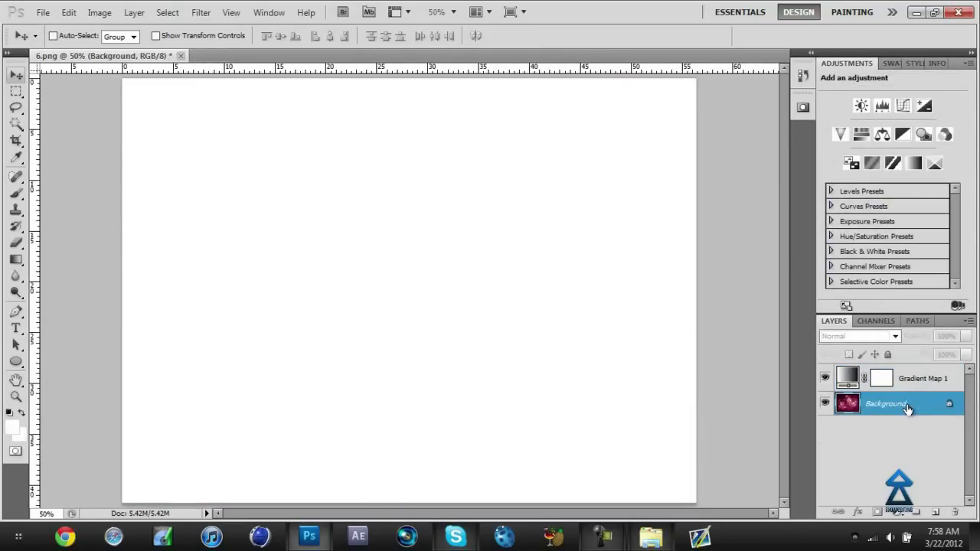
pyautogui.click(949, 388)
pyautogui.click(887, 108)
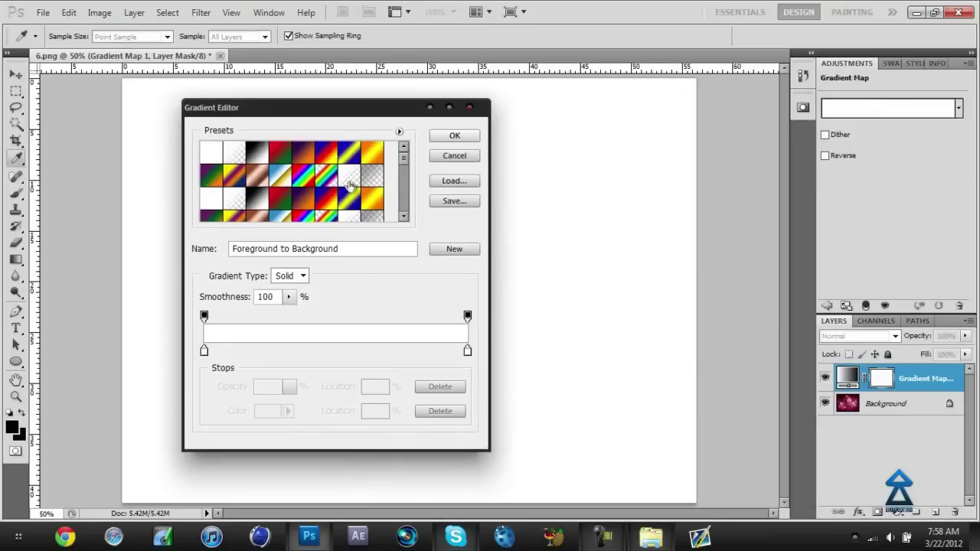
pyautogui.click(258, 153)
pyautogui.click(454, 135)
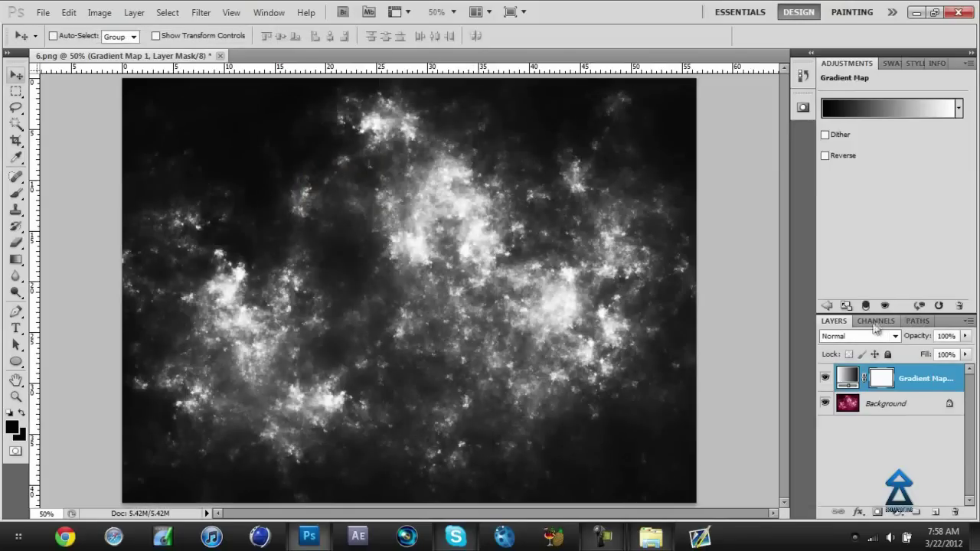
# Step: Blend Gradient Map 1 in Overlay at 60% opacity and add a second Gradient Map
pyautogui.click(864, 336)
pyautogui.click(857, 175)
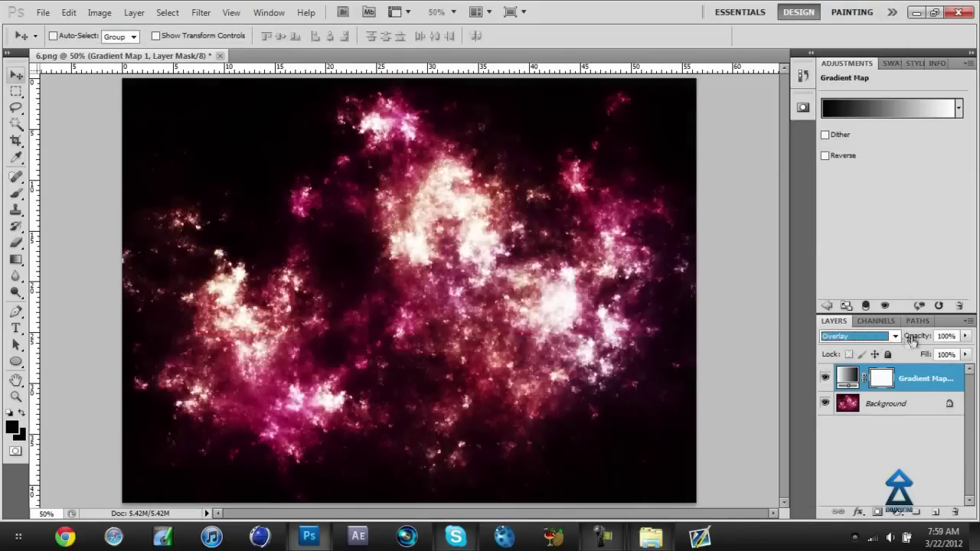
pyautogui.press('Tab')
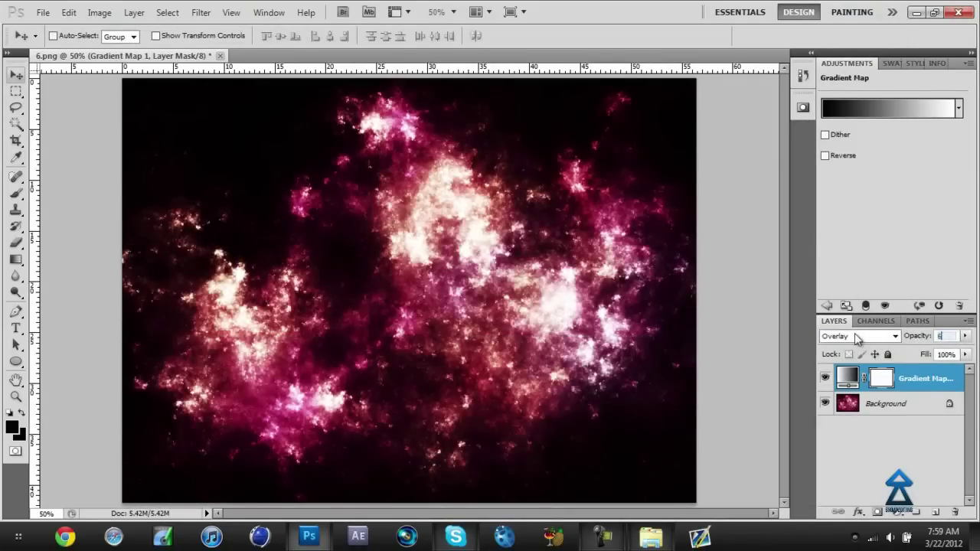
pyautogui.write('60')
pyautogui.press('Return')
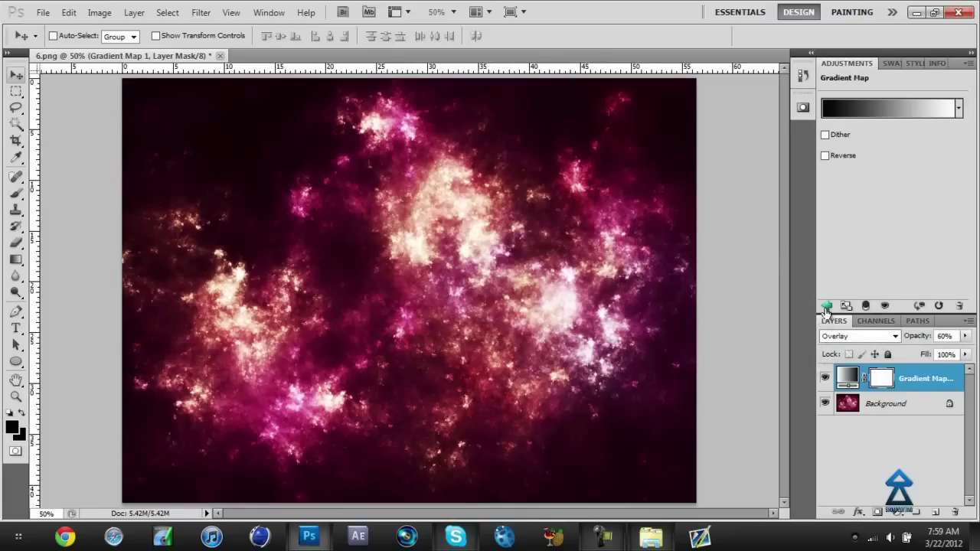
pyautogui.click(826, 306)
pyautogui.click(876, 107)
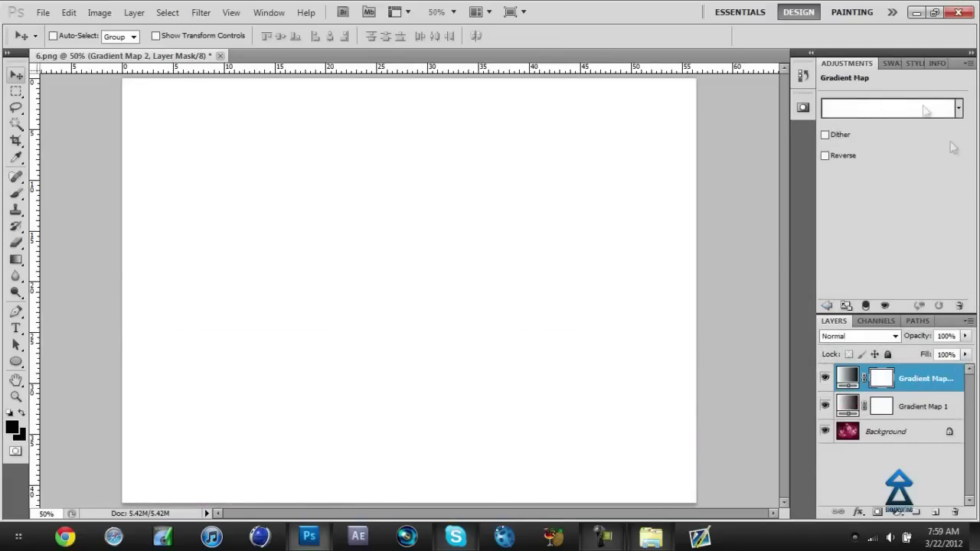
# Step: Make Gradient Map 2 run from black to blue (0066ff), then delete Gradient Map 1
pyautogui.click(852, 114)
pyautogui.click(254, 156)
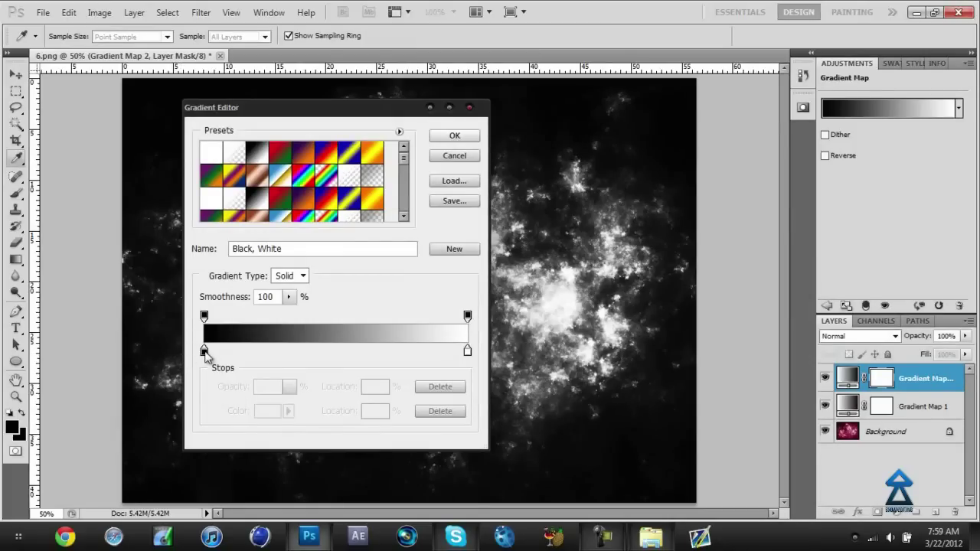
pyautogui.click(203, 350)
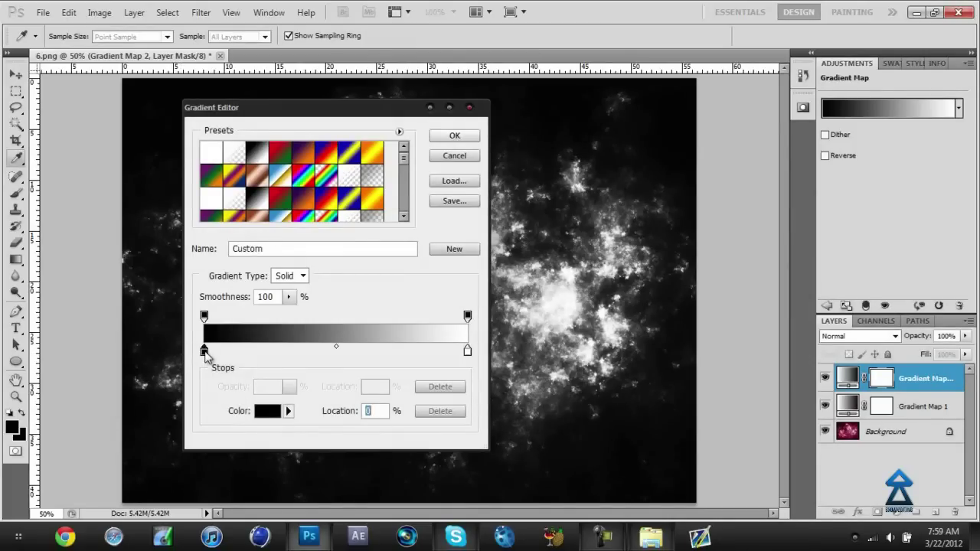
pyautogui.doubleClick(467, 351)
pyautogui.click(765, 191)
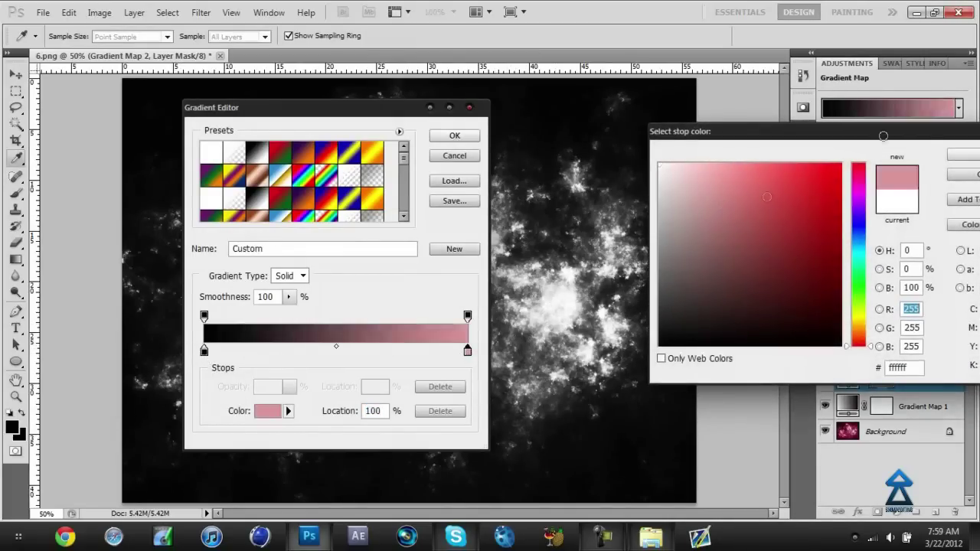
pyautogui.click(840, 163)
pyautogui.moveTo(858, 187); pyautogui.dragTo(858, 236)
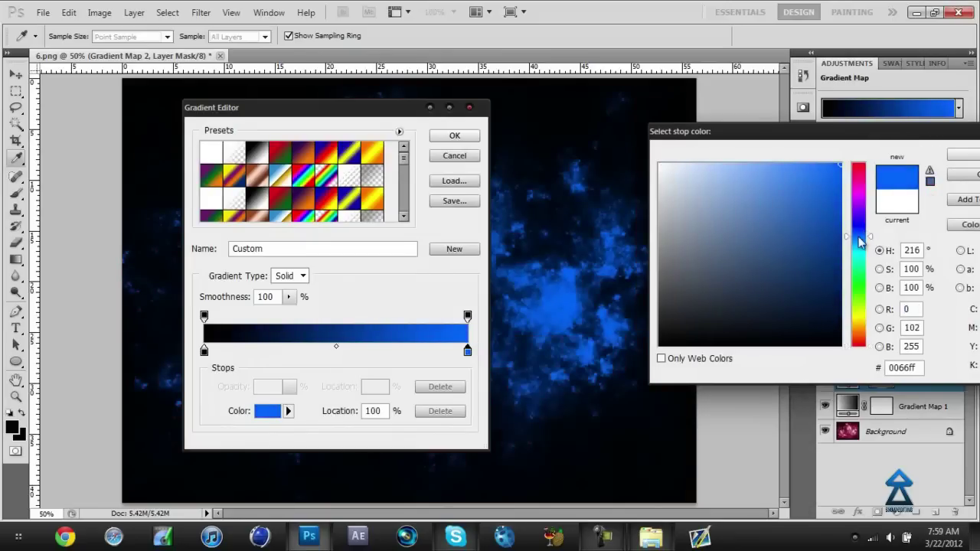
pyautogui.press('Return')
pyautogui.press('Return')
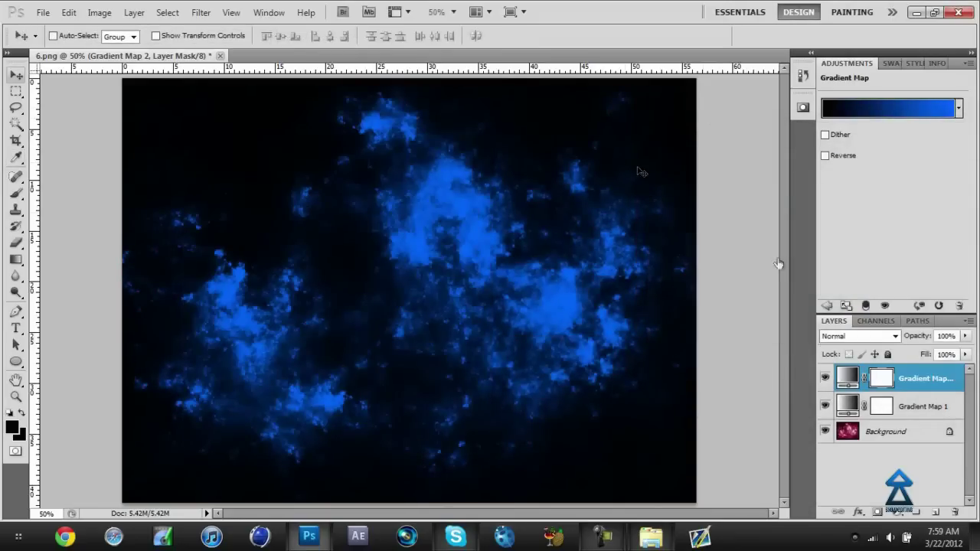
pyautogui.click(911, 407)
pyautogui.press('Delete')
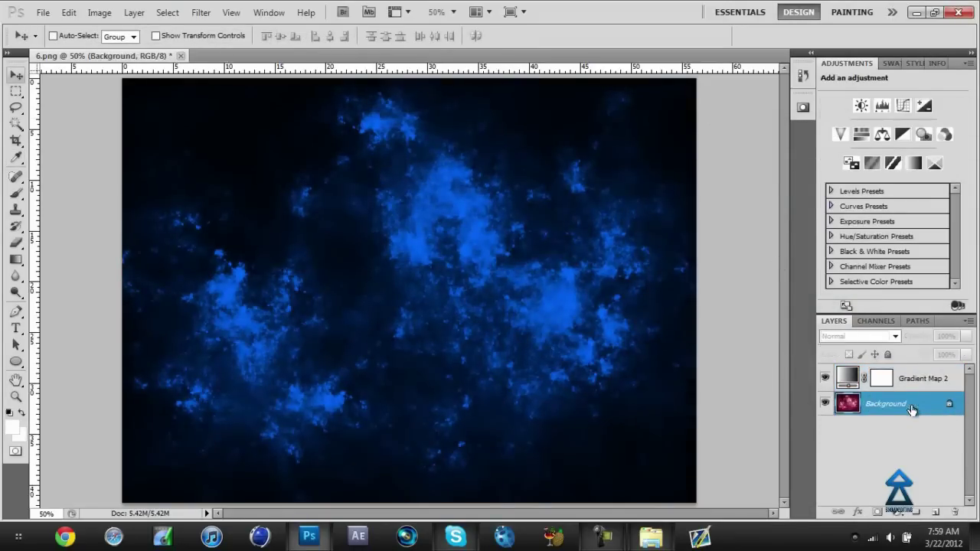
# Step: Switch Gradient Map 2 to Soft Light blending, giving a pink-magenta nebula with violet-blue highlights
pyautogui.click(928, 378)
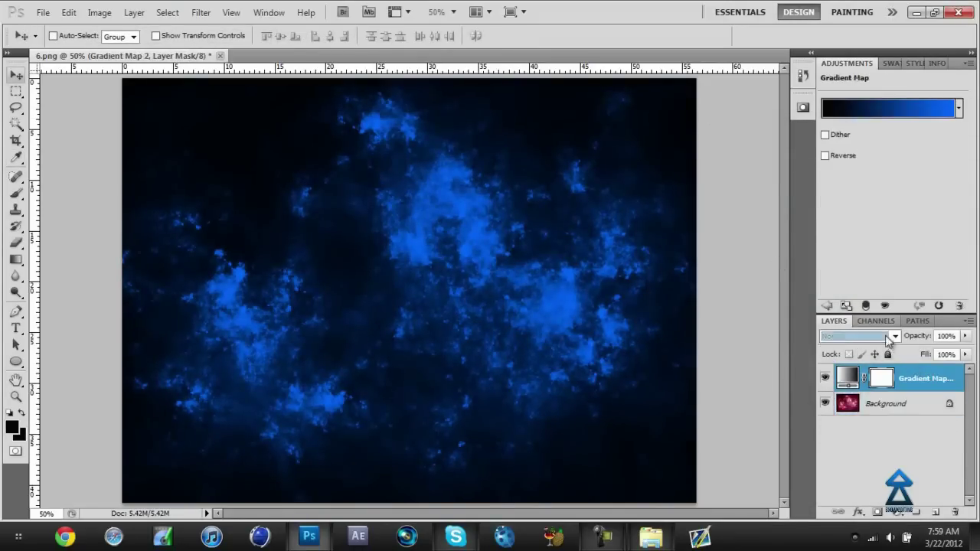
pyautogui.click(858, 336)
pyautogui.click(880, 190)
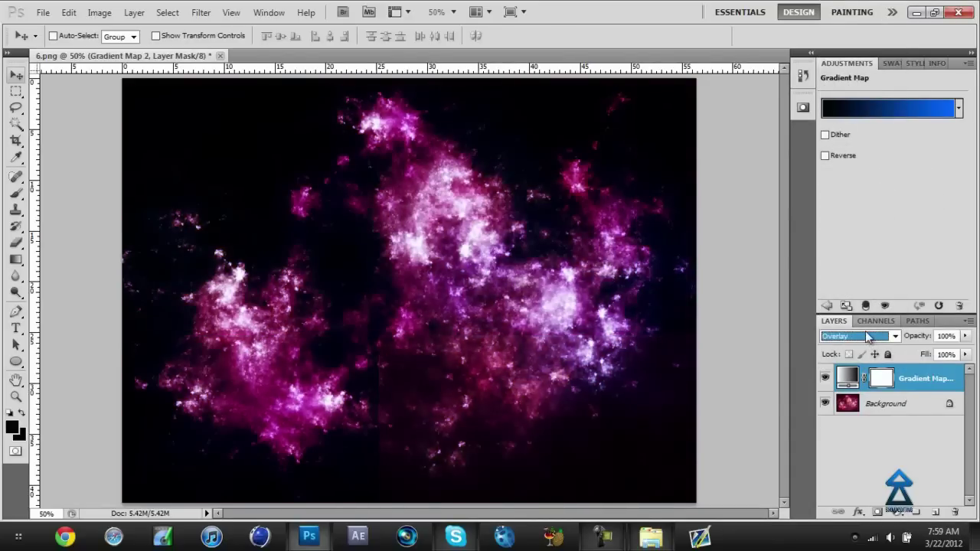
pyautogui.click(874, 321)
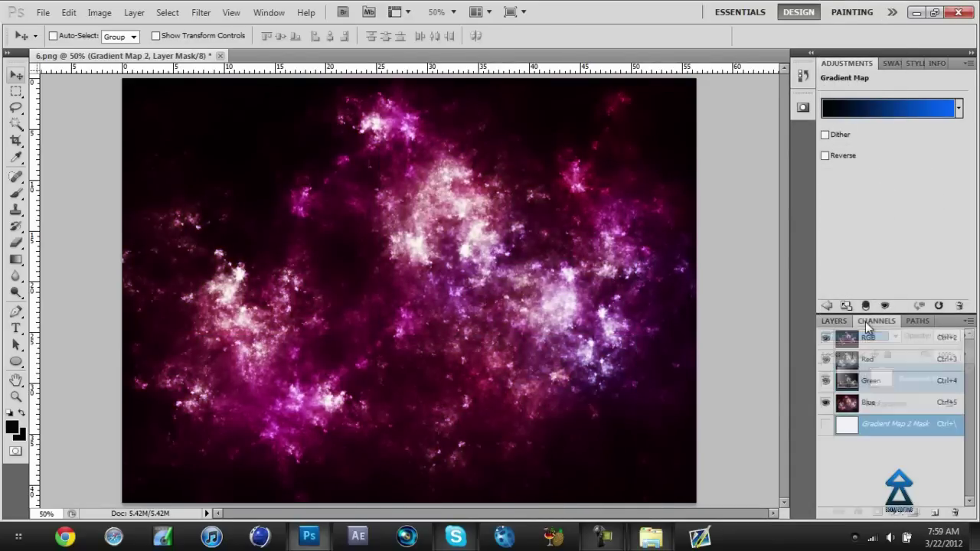
pyautogui.click(837, 321)
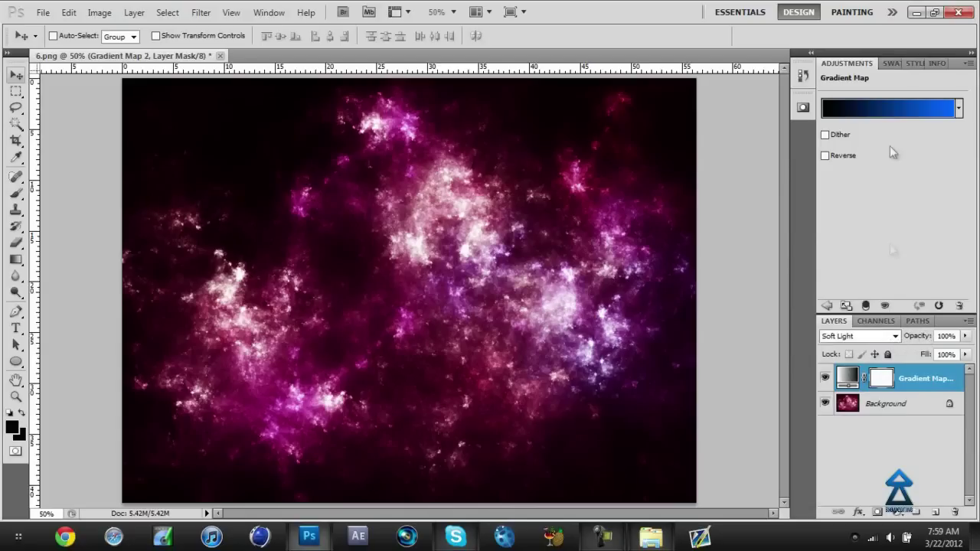
pyautogui.click(827, 305)
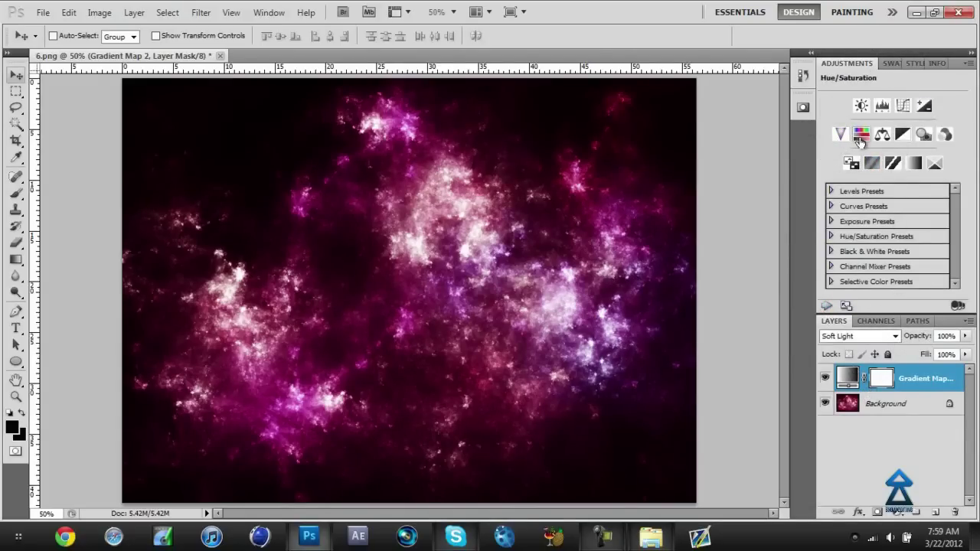
# Step: Add a Hue/Saturation layer and shift the hue toward purple
pyautogui.click(860, 140)
pyautogui.click(893, 143)
pyautogui.moveTo(893, 142); pyautogui.dragTo(857, 151)
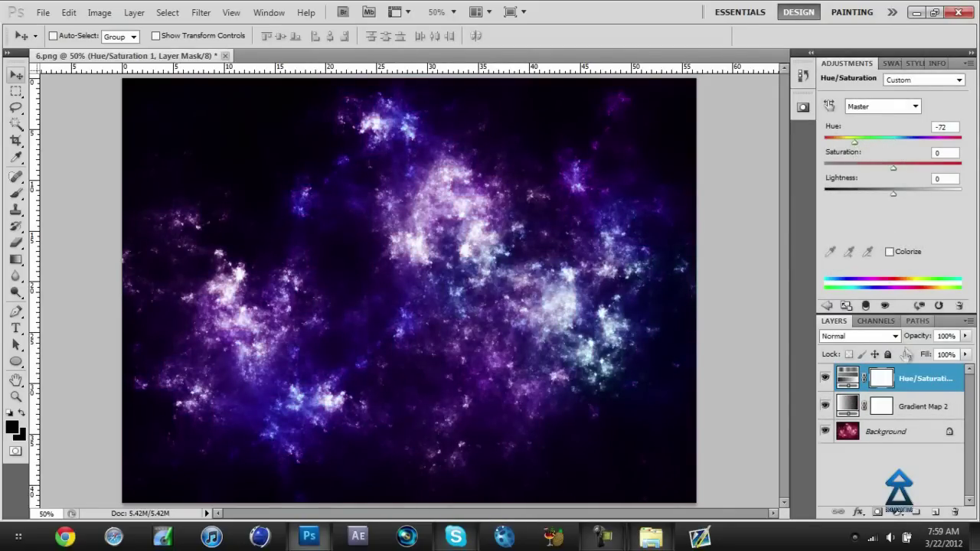
pyautogui.click(875, 320)
pyautogui.click(834, 321)
# Step: Delete Hue/Saturation 1 and Gradient Map 2, then cancel quitting to keep the image open
pyautogui.press('Delete')
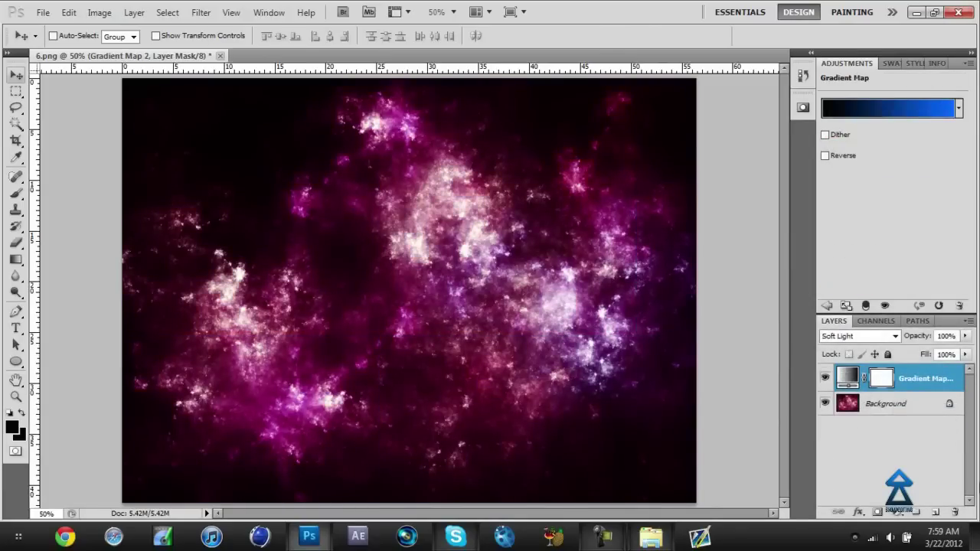
pyautogui.press('Delete')
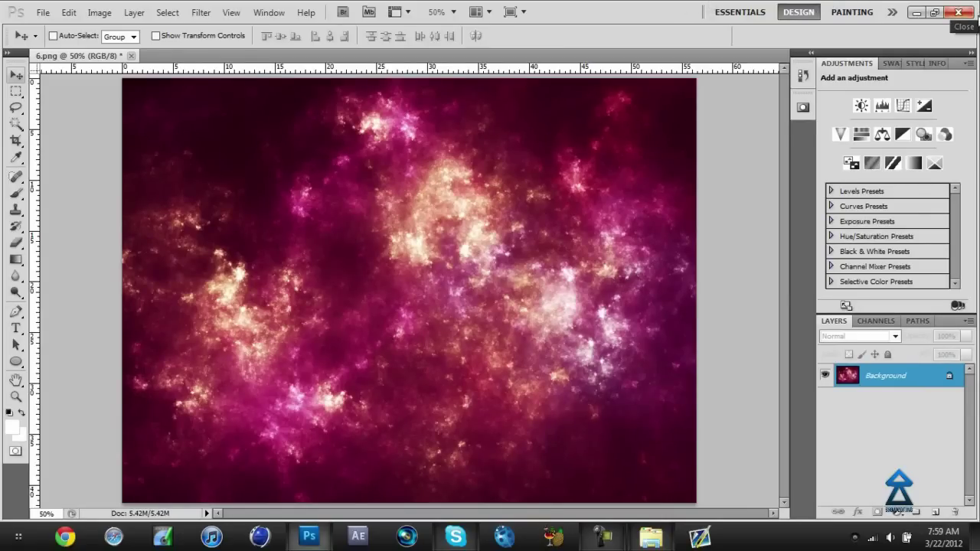
pyautogui.click(957, 12)
pyautogui.click(547, 212)
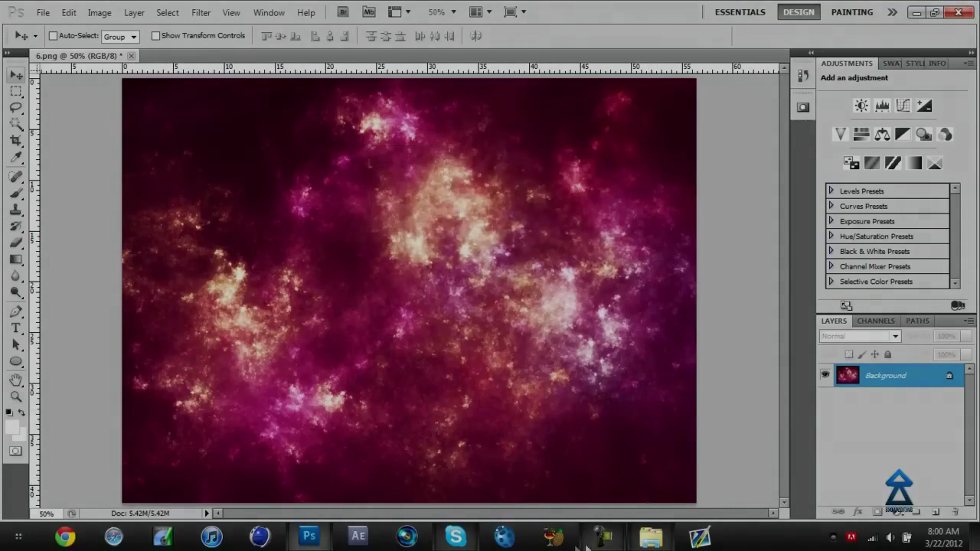